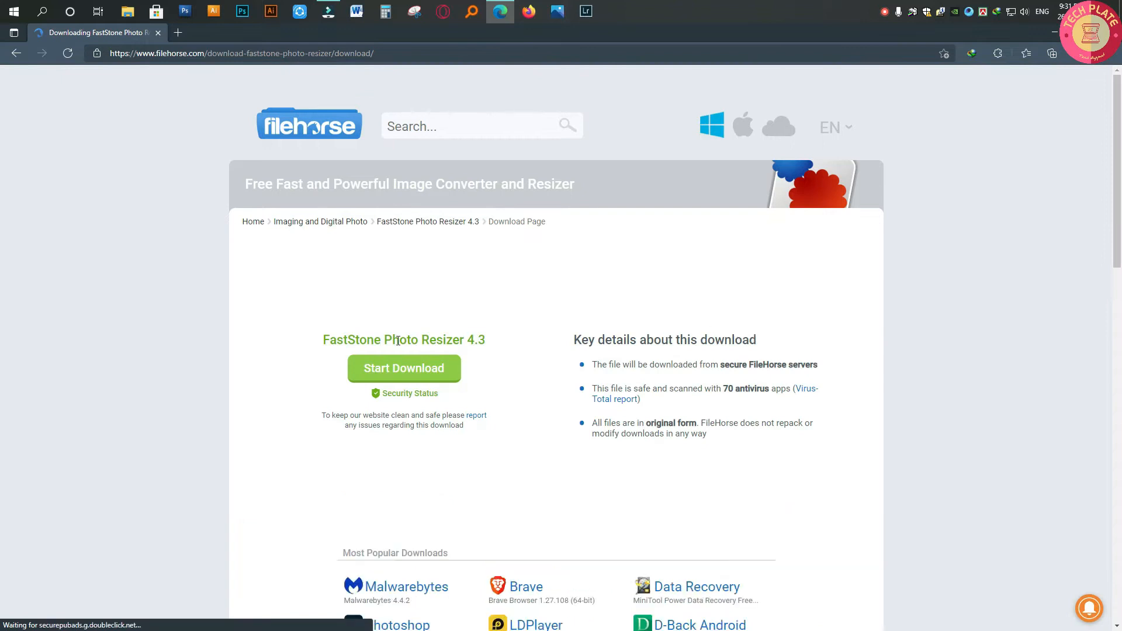
Download the FastStone Photo Resizer 4.3 installer, close the completed download notice and minimize the browser
{"action": "left_click", "coordinate": [420, 469]}
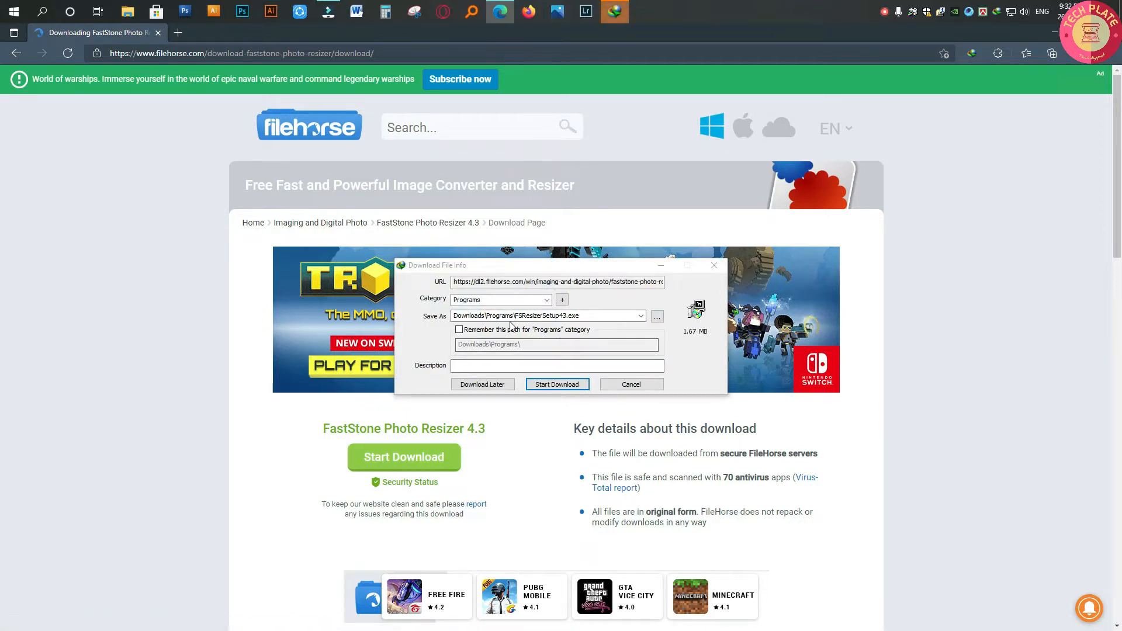
{"action": "left_click", "coordinate": [576, 386]}
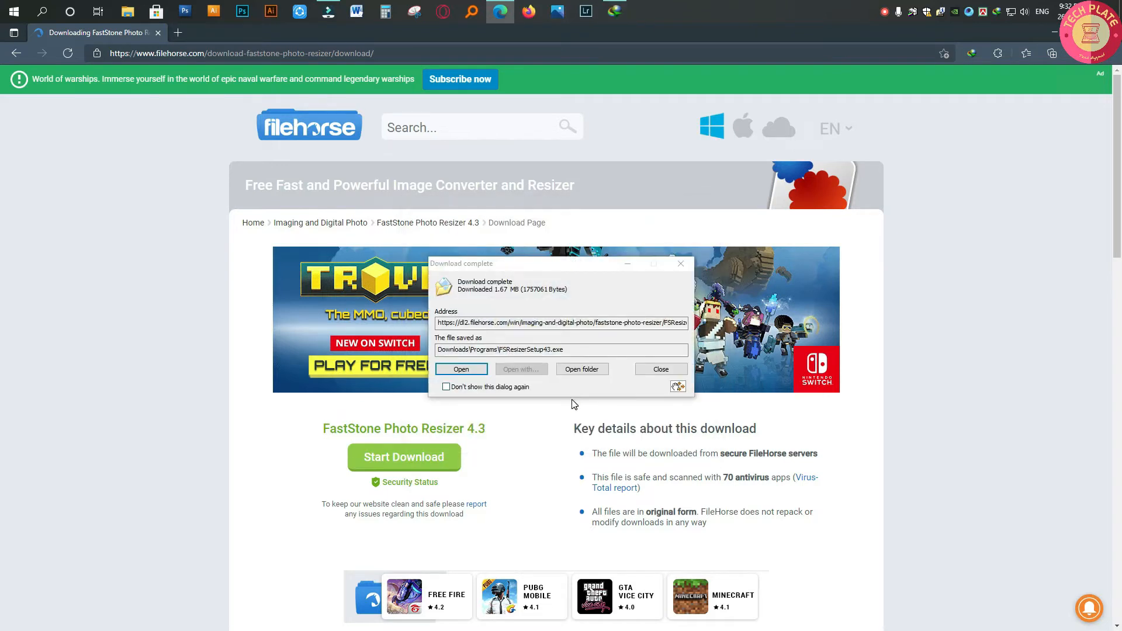
{"action": "left_click", "coordinate": [661, 368]}
{"action": "left_click", "coordinate": [1052, 33]}
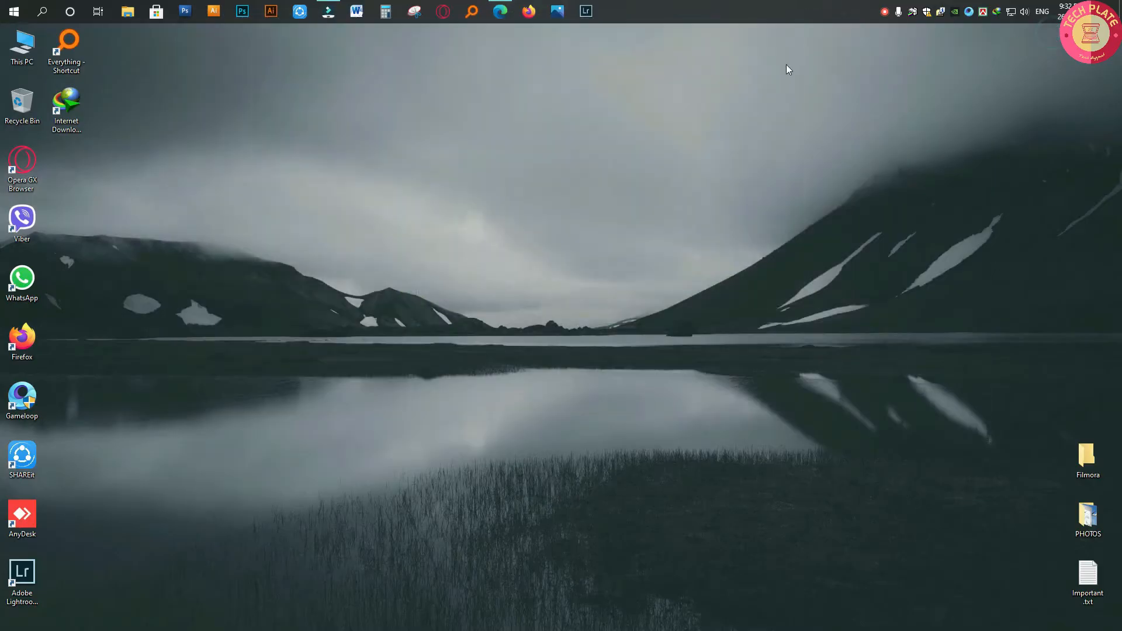
Open the Programs folder inside Downloads and run FSResizerSetup43.exe
{"action": "double_click", "coordinate": [22, 47]}
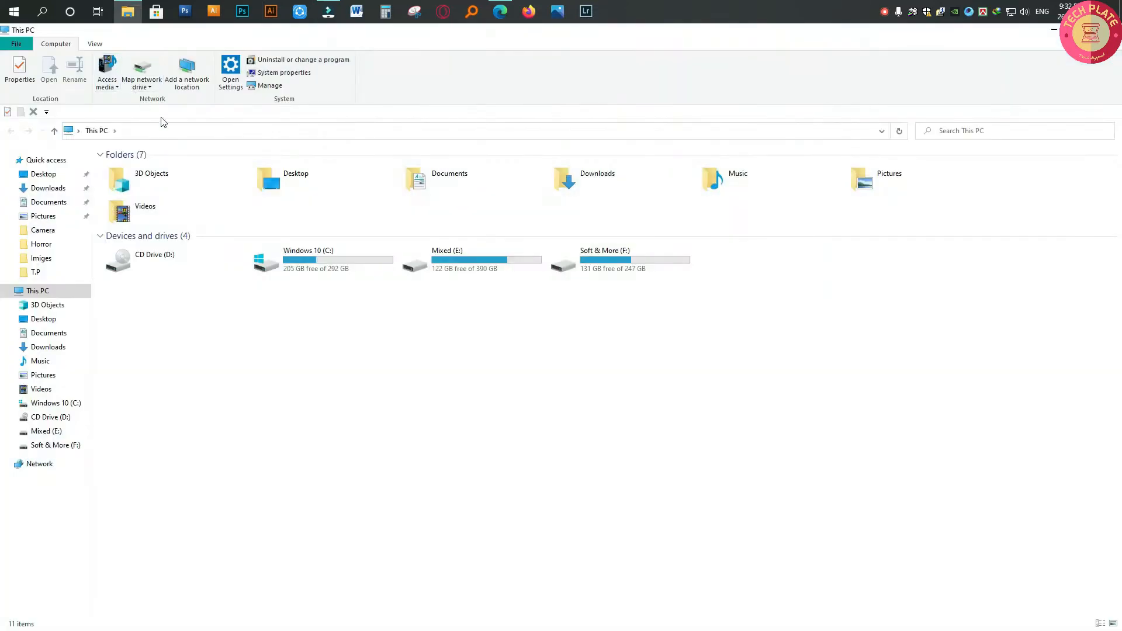
{"action": "left_click", "coordinate": [23, 188]}
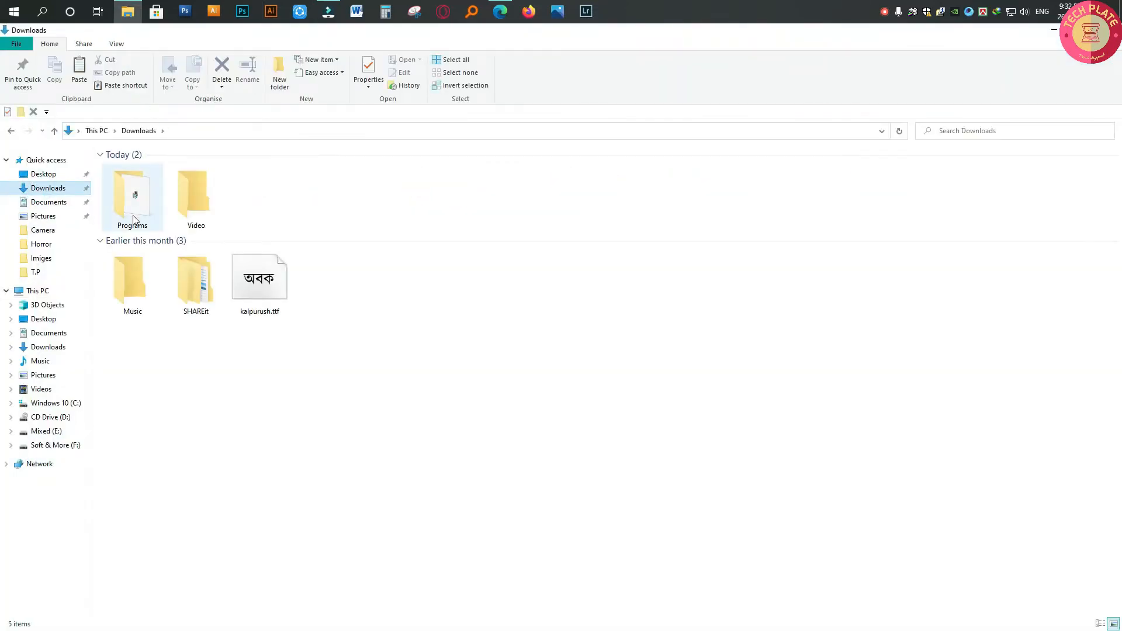
{"action": "double_click", "coordinate": [134, 199]}
{"action": "double_click", "coordinate": [150, 171]}
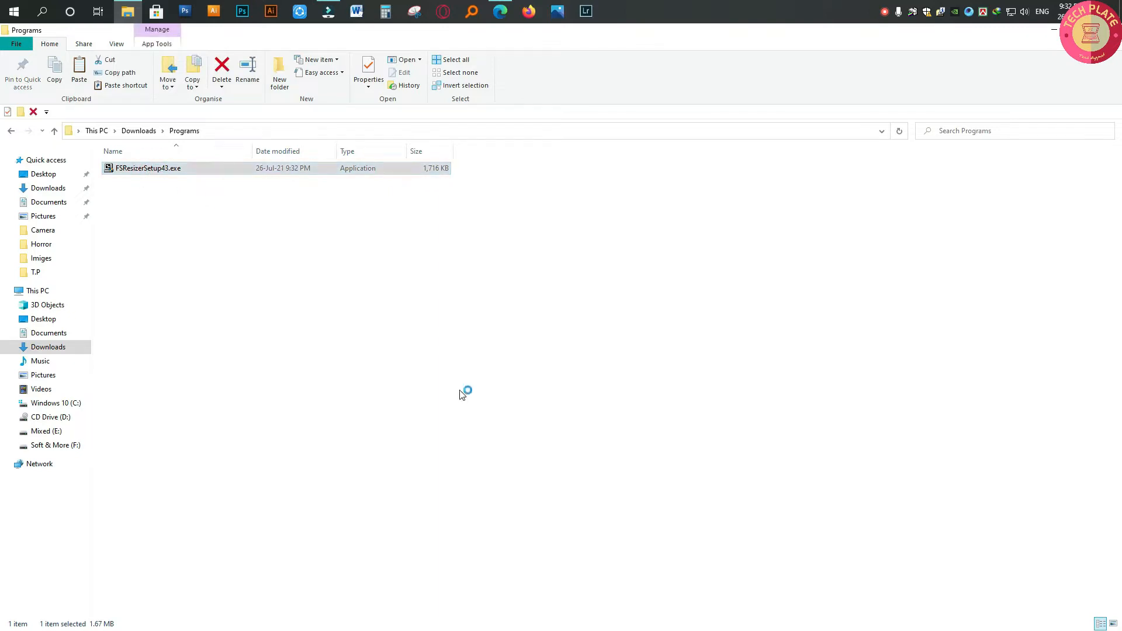
Accept the license agreement and install FastStone Photo Resizer 4.3 in the default destination folder, then finish setup
{"action": "left_click", "coordinate": [636, 430]}
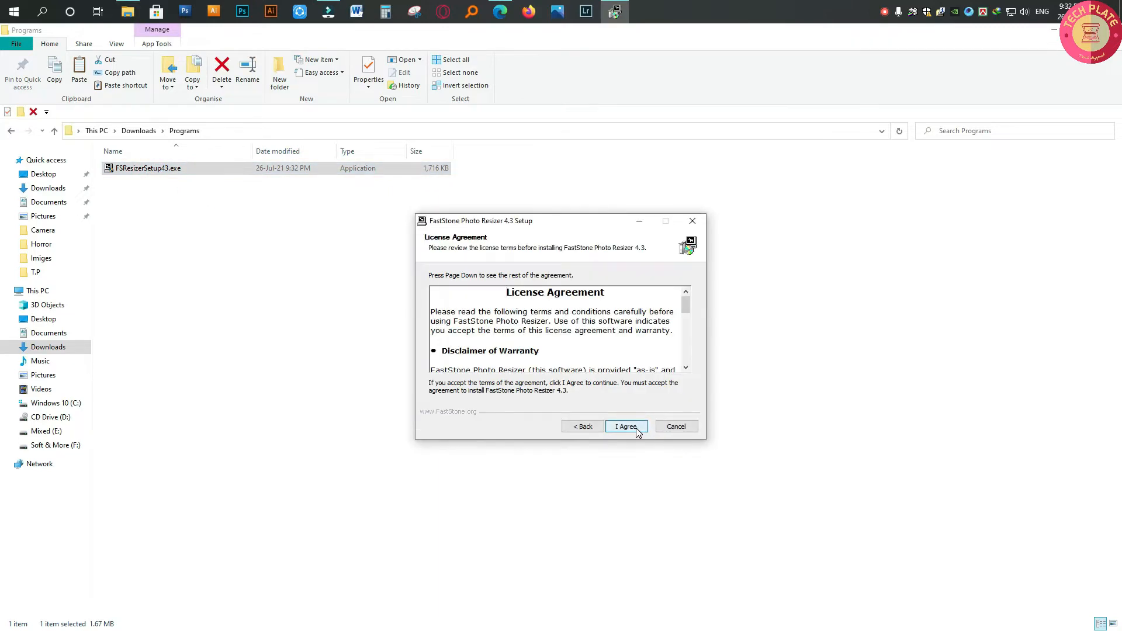
{"action": "scroll", "coordinate": [678, 333], "scroll_direction": "down", "scroll_amount": 10}
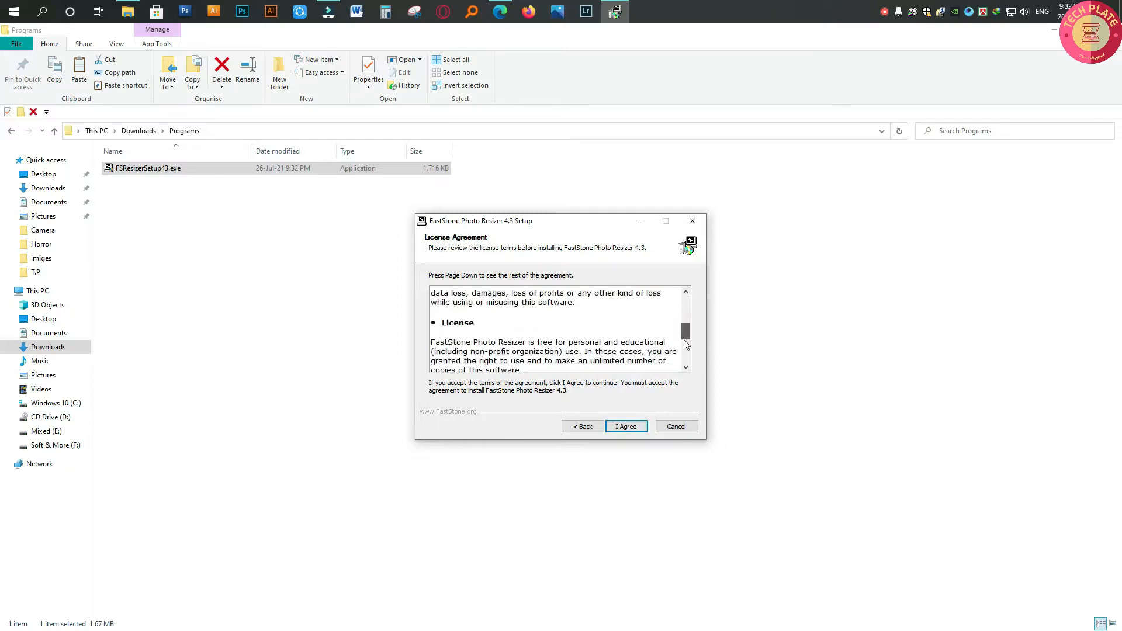
{"action": "left_click", "coordinate": [643, 426]}
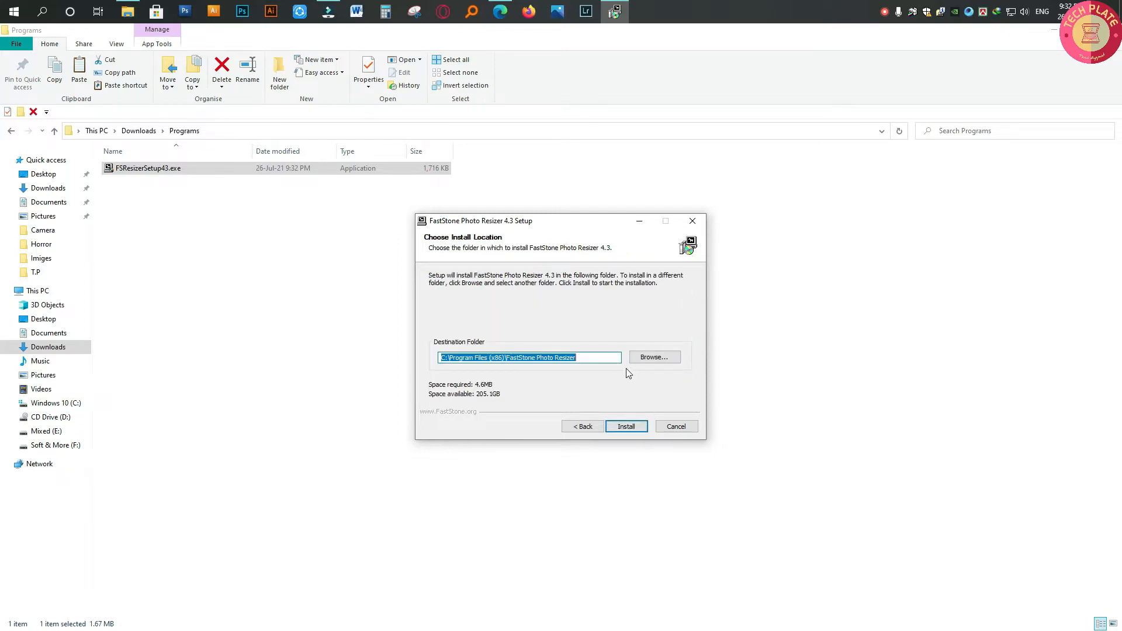
{"action": "left_click", "coordinate": [627, 428]}
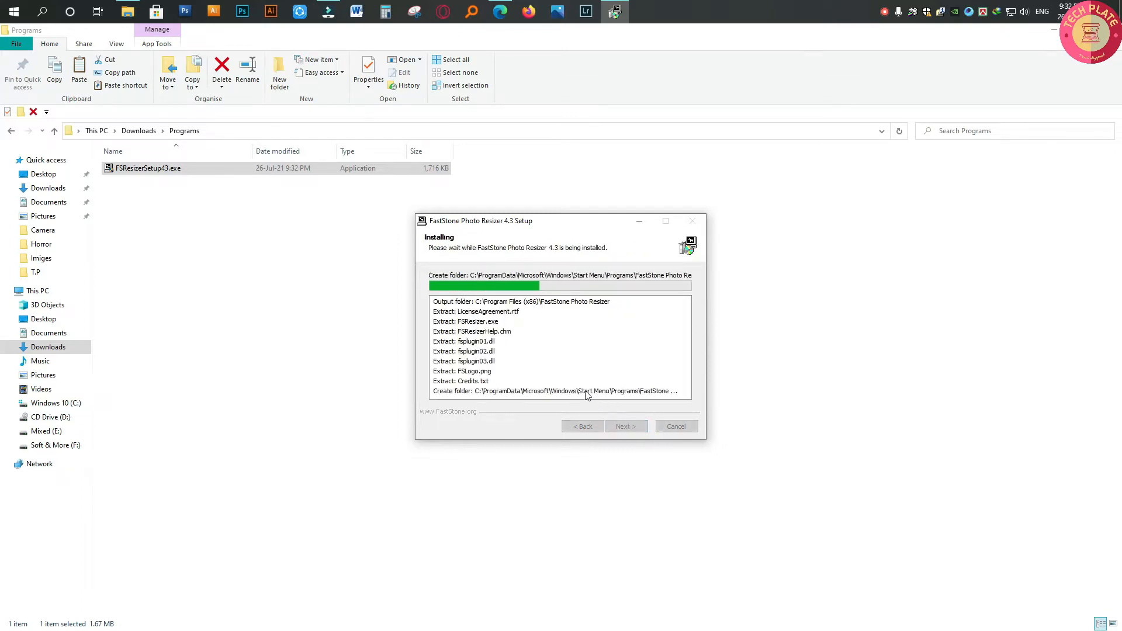
{"action": "left_click", "coordinate": [624, 426]}
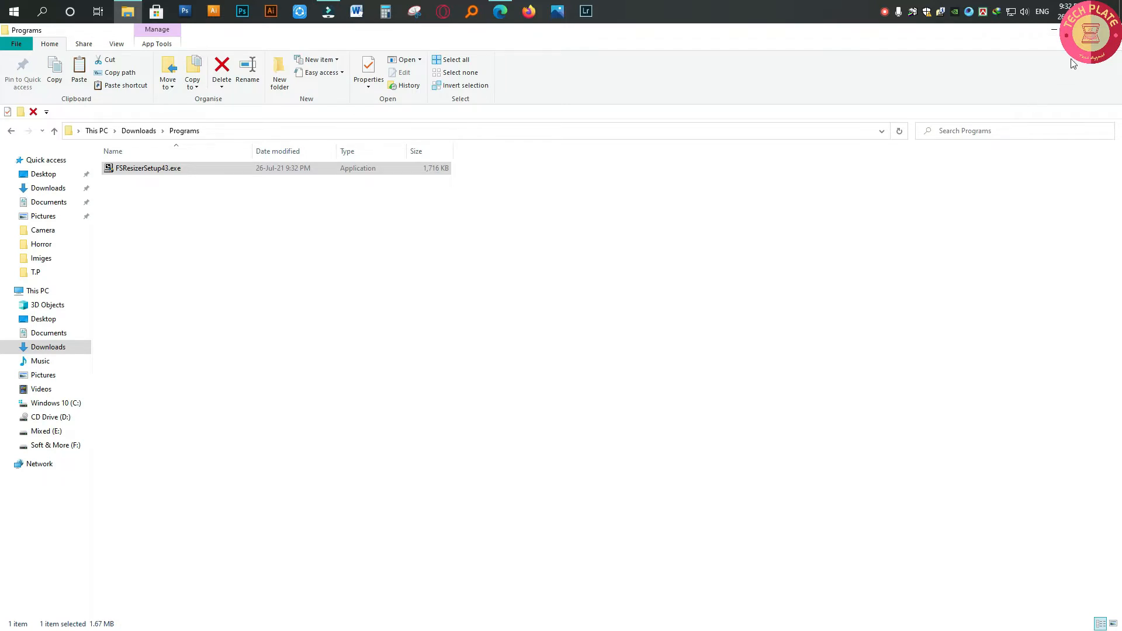
Return to the desktop, refresh it and launch FastStone Photo Resizer
{"action": "key", "text": "super+d"}
{"action": "right_click", "coordinate": [438, 113]}
{"action": "left_click", "coordinate": [476, 147]}
{"action": "right_click", "coordinate": [245, 116]}
{"action": "left_click", "coordinate": [278, 151]}
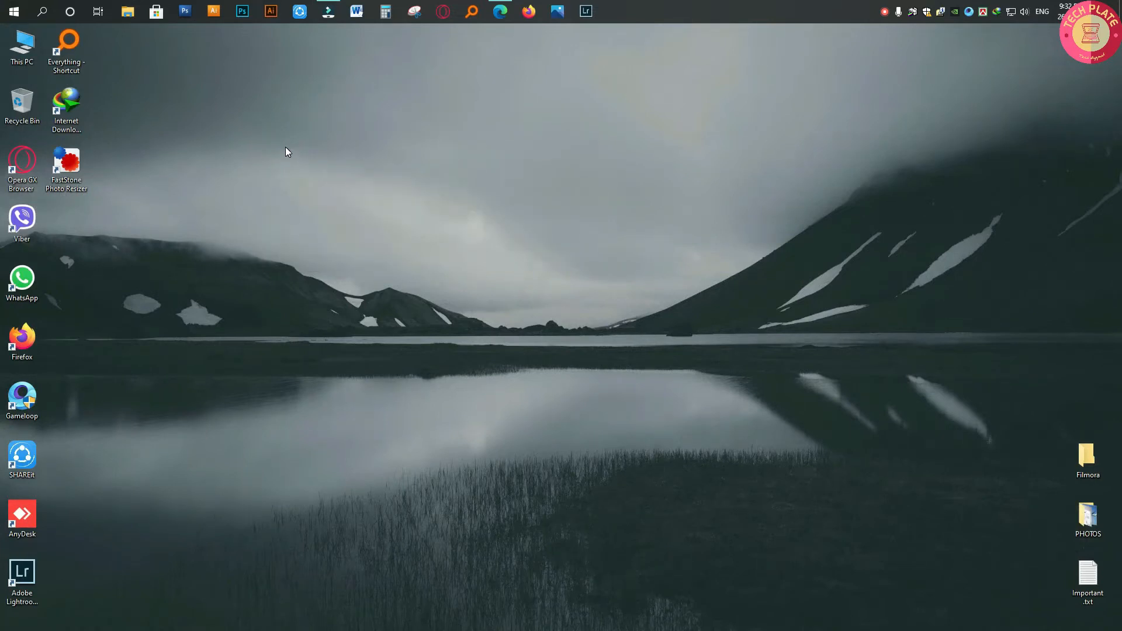
{"action": "double_click", "coordinate": [69, 161]}
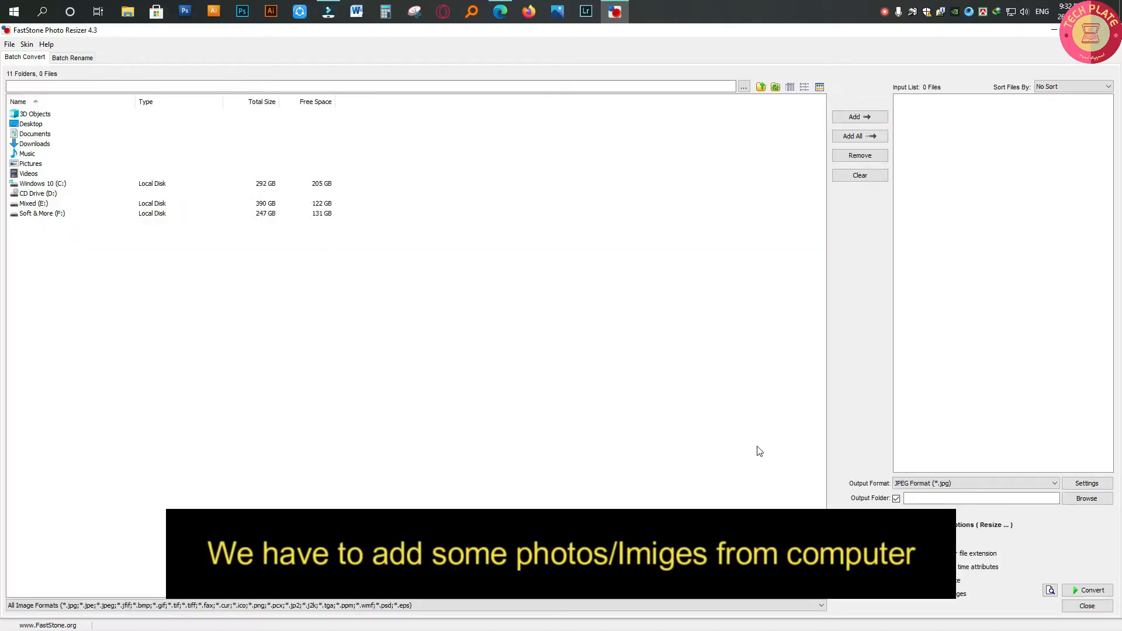
Add all the JPG files from the PHOTOS folder on the Desktop to the batch input list
{"action": "double_click", "coordinate": [30, 123]}
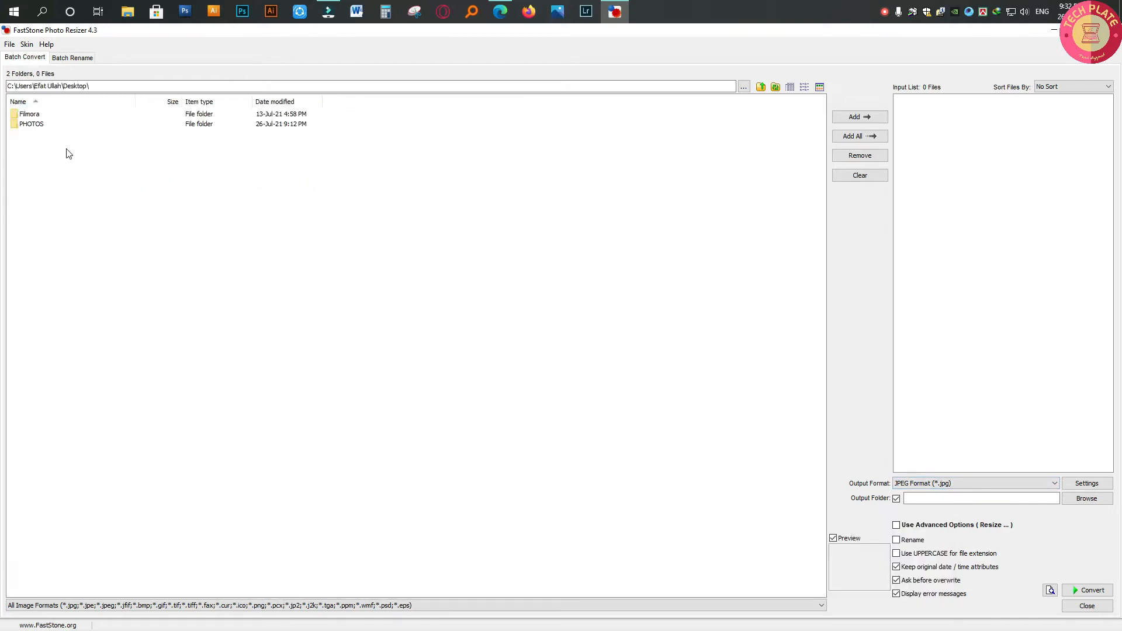
{"action": "double_click", "coordinate": [32, 125]}
{"action": "left_click_drag", "start_coordinate": [93, 231], "coordinate": [27, 104]}
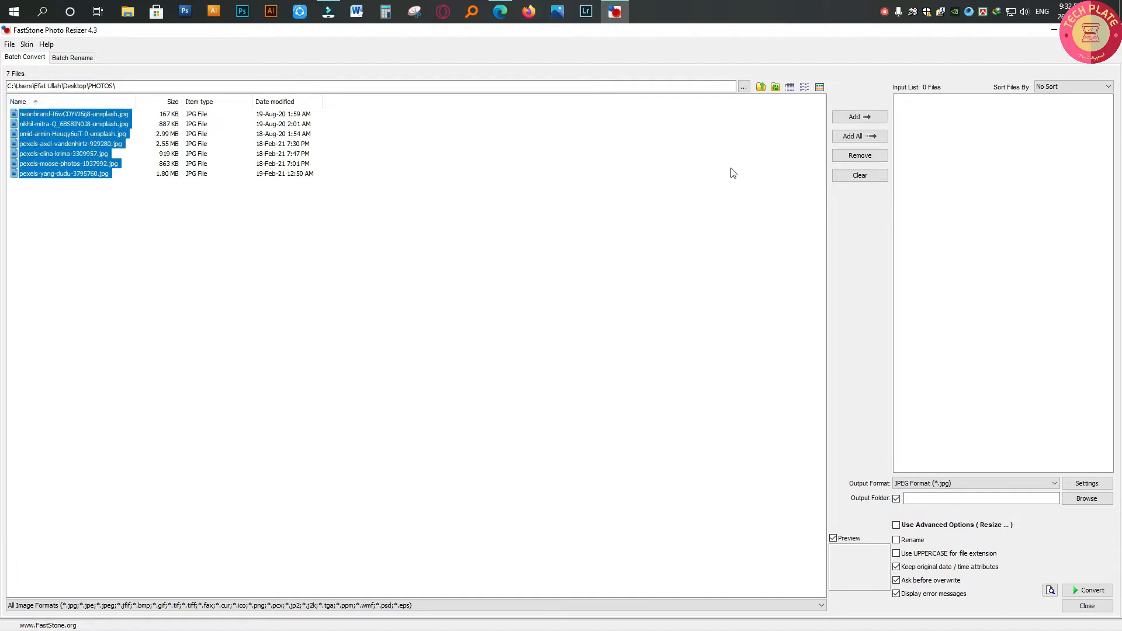
{"action": "left_click", "coordinate": [866, 120]}
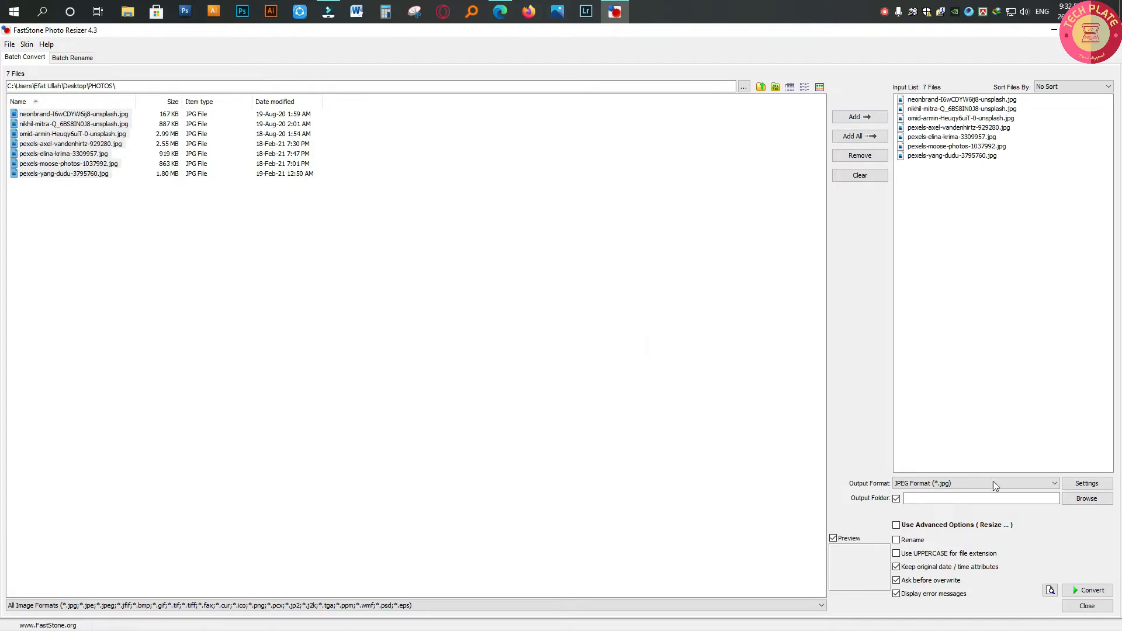
Raise the JPEG output quality to the top of its scale and enable Use Advanced Options for the conversion
{"action": "left_click", "coordinate": [1089, 484]}
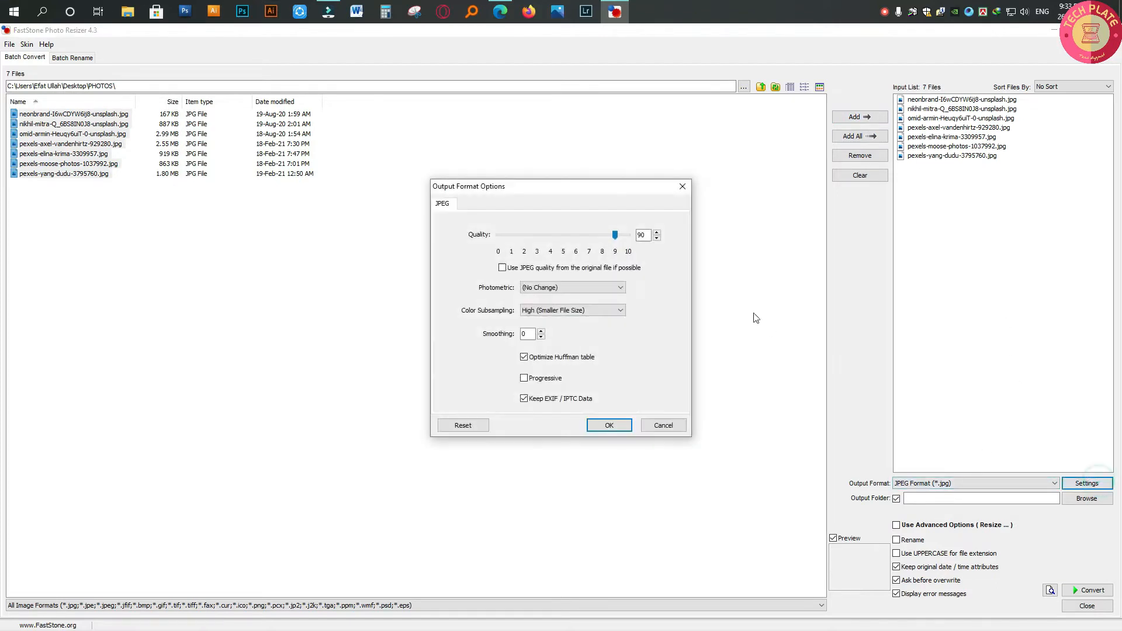
{"action": "left_click_drag", "start_coordinate": [615, 235], "coordinate": [627, 239]}
{"action": "left_click", "coordinate": [621, 426]}
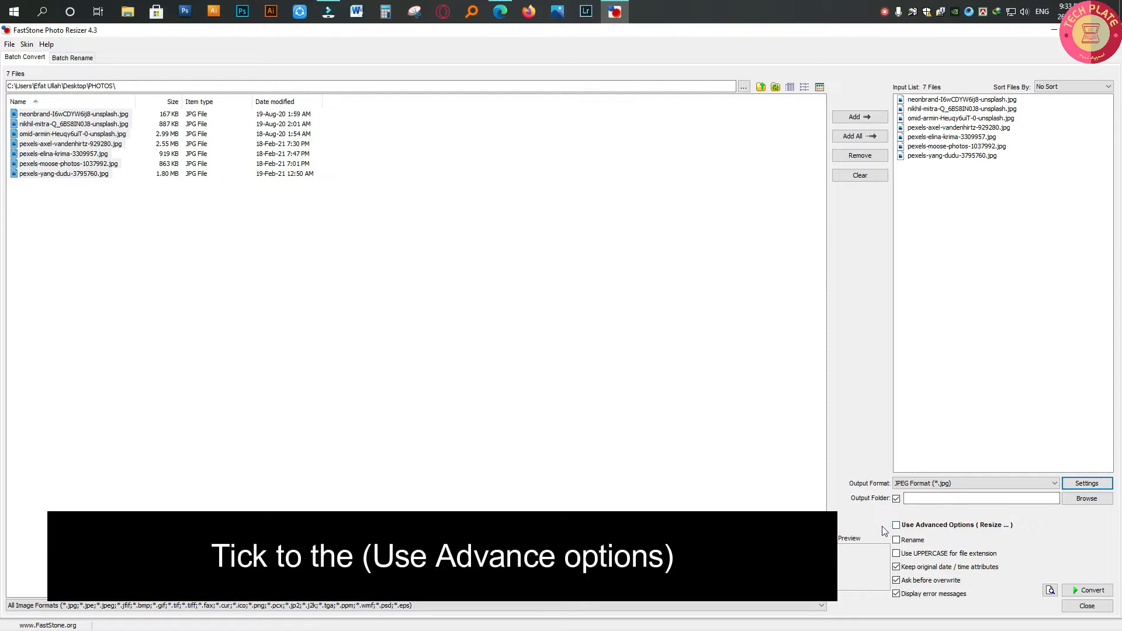
{"action": "left_click", "coordinate": [935, 528]}
Turn on Add Watermark in the advanced options and choose T.P LOGO.png as the watermark image
{"action": "left_click", "coordinate": [1078, 529]}
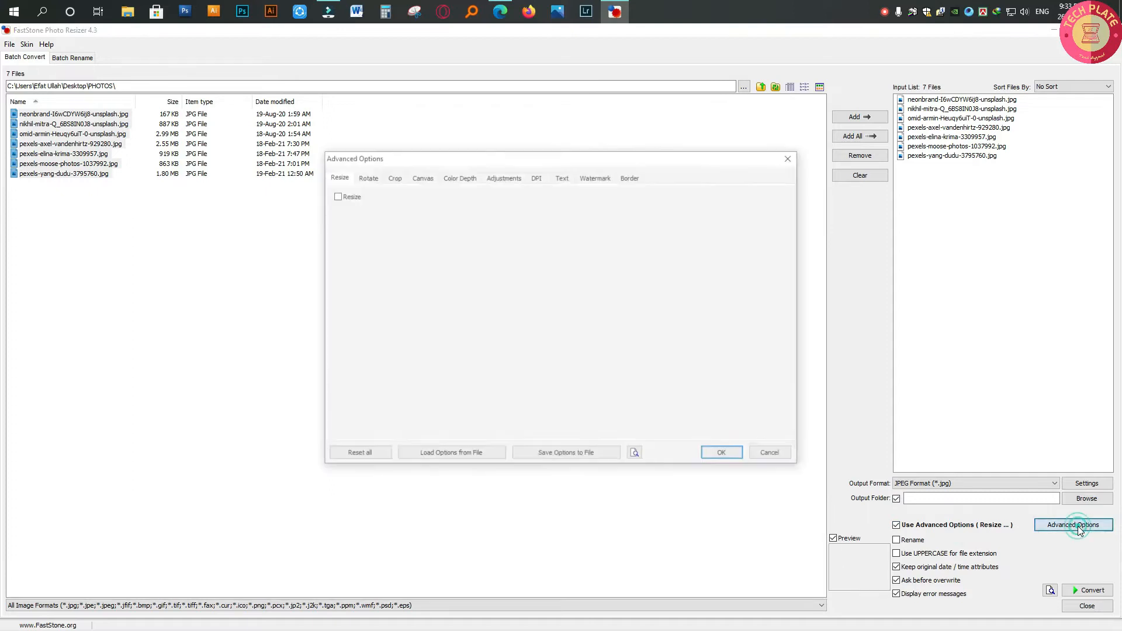
{"action": "left_click", "coordinate": [596, 176]}
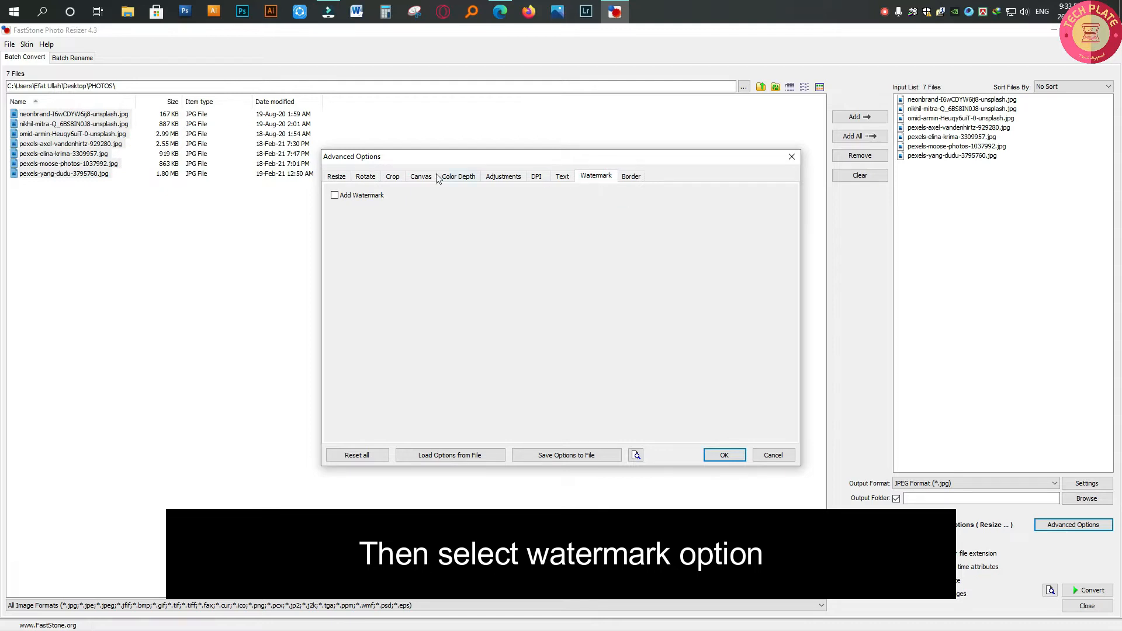
{"action": "left_click", "coordinate": [342, 197]}
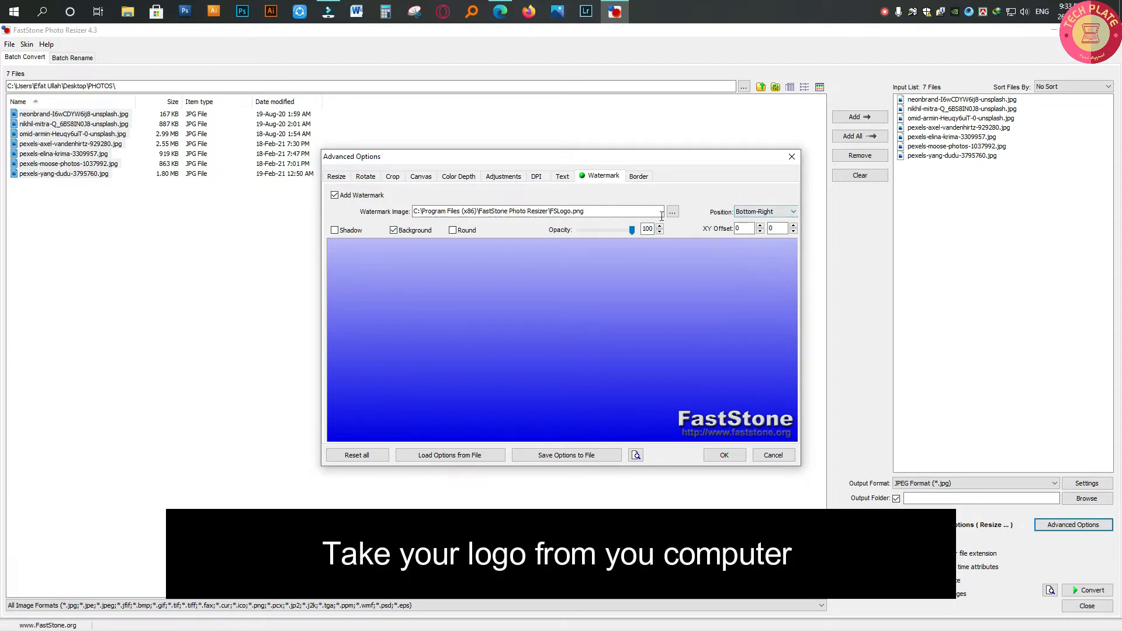
{"action": "left_click", "coordinate": [672, 211]}
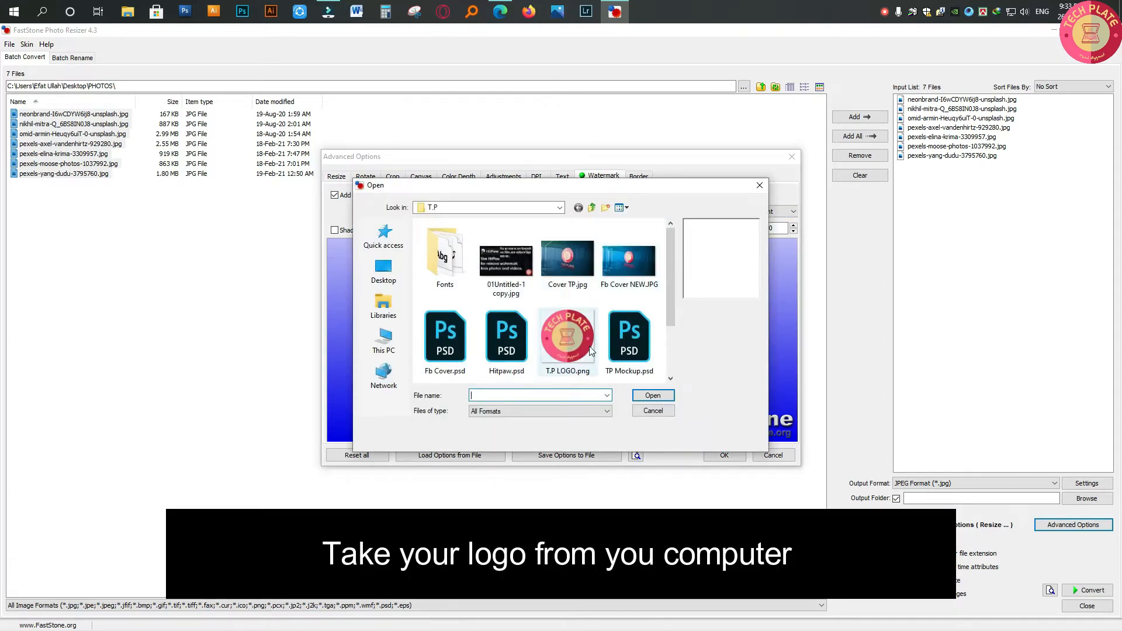
{"action": "left_click", "coordinate": [567, 330]}
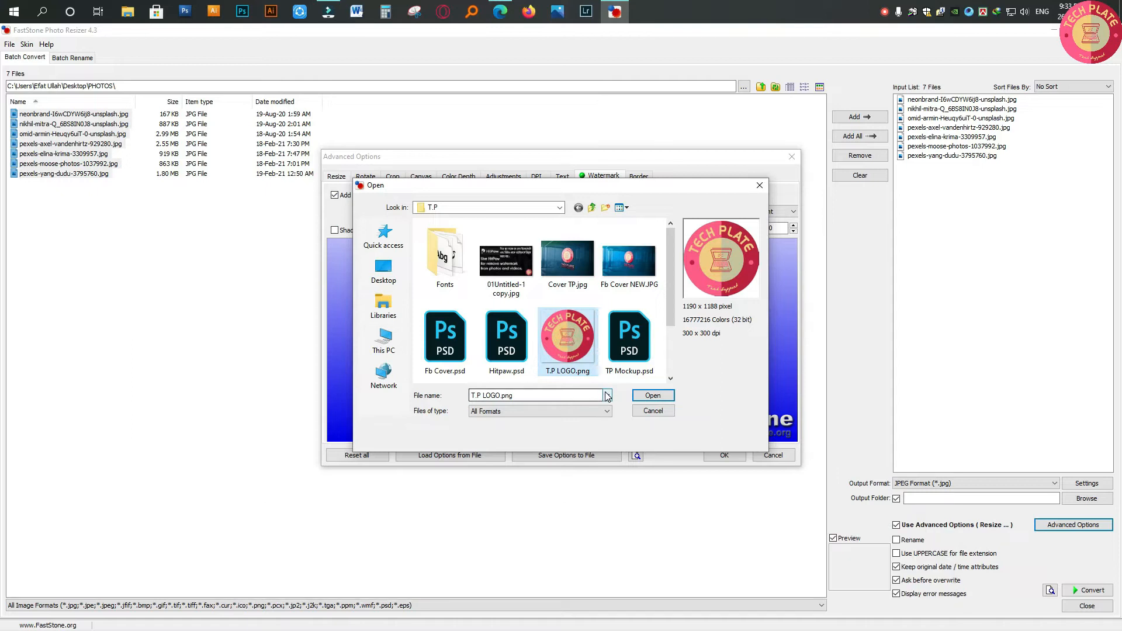
{"action": "mouse_move", "coordinate": [671, 296]}
{"action": "left_mouse_down"}
{"action": "mouse_move", "coordinate": [668, 355]}
{"action": "mouse_move", "coordinate": [667, 307]}
{"action": "left_mouse_up"}
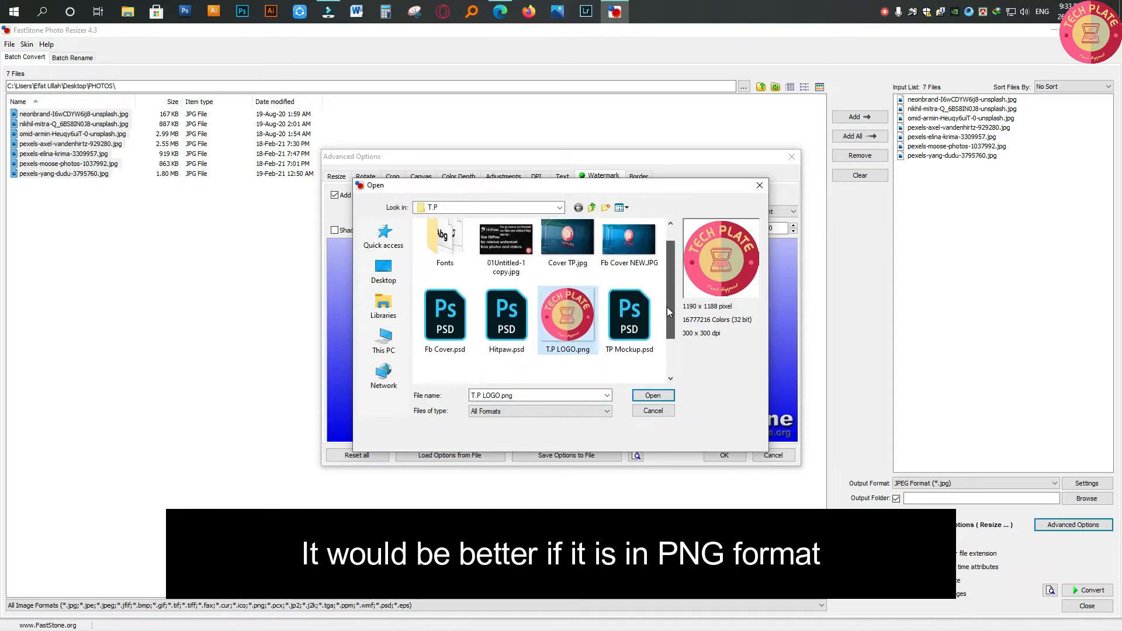
{"action": "left_click", "coordinate": [650, 395]}
Try to reposition the logo watermark in the preview and discard the advanced options changes
{"action": "left_click_drag", "start_coordinate": [556, 305], "coordinate": [616, 335]}
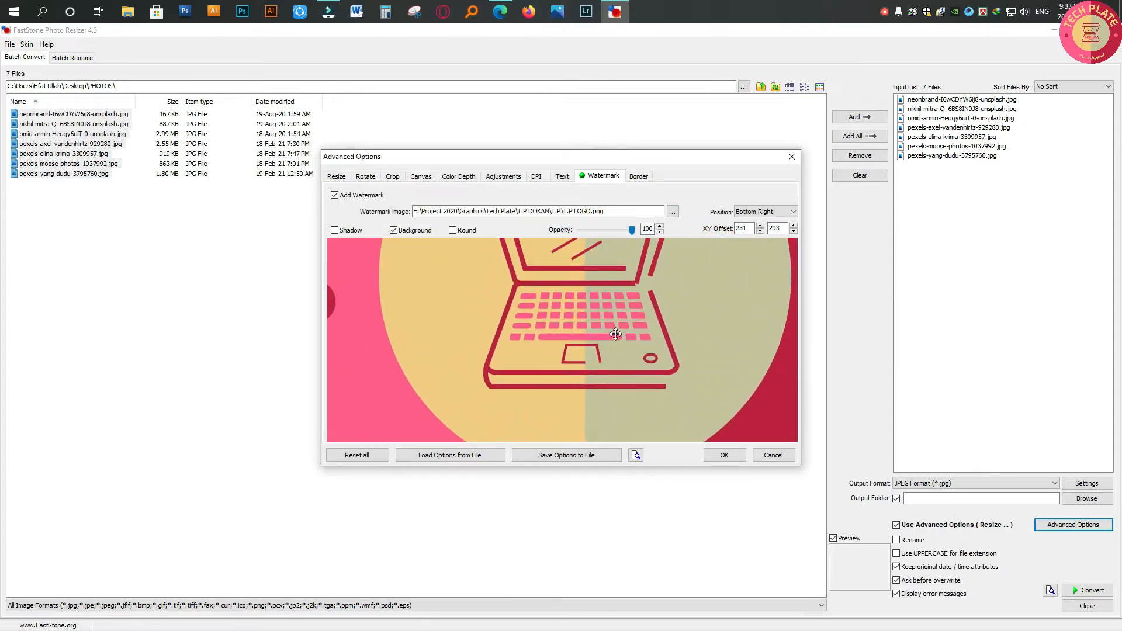
{"action": "left_click_drag", "start_coordinate": [612, 314], "coordinate": [642, 339]}
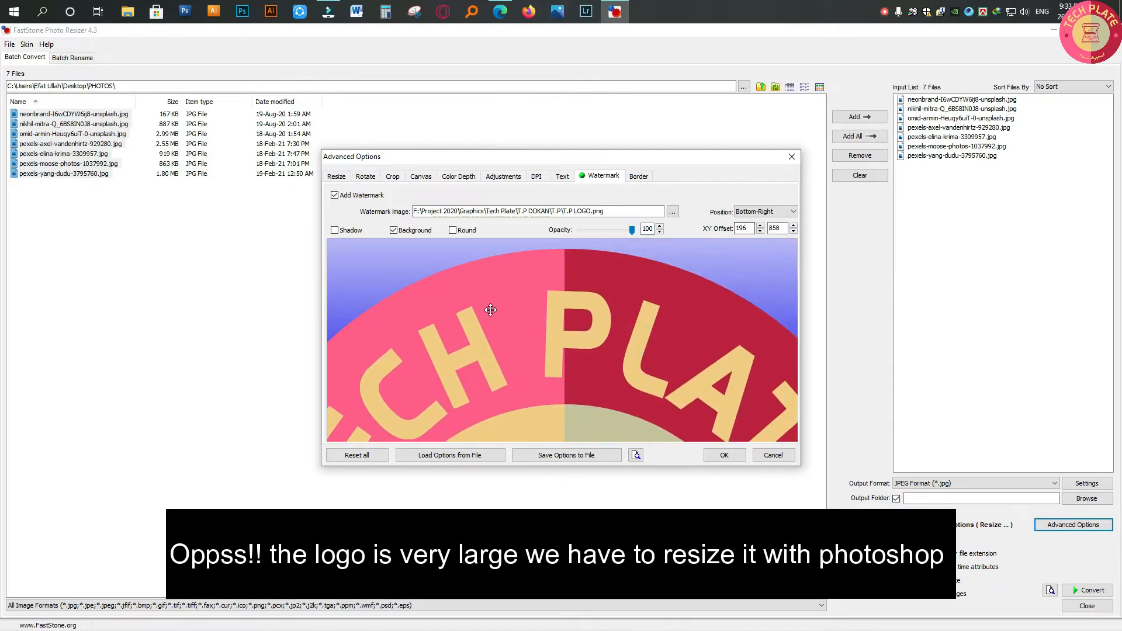
{"action": "left_click_drag", "start_coordinate": [509, 315], "coordinate": [556, 274]}
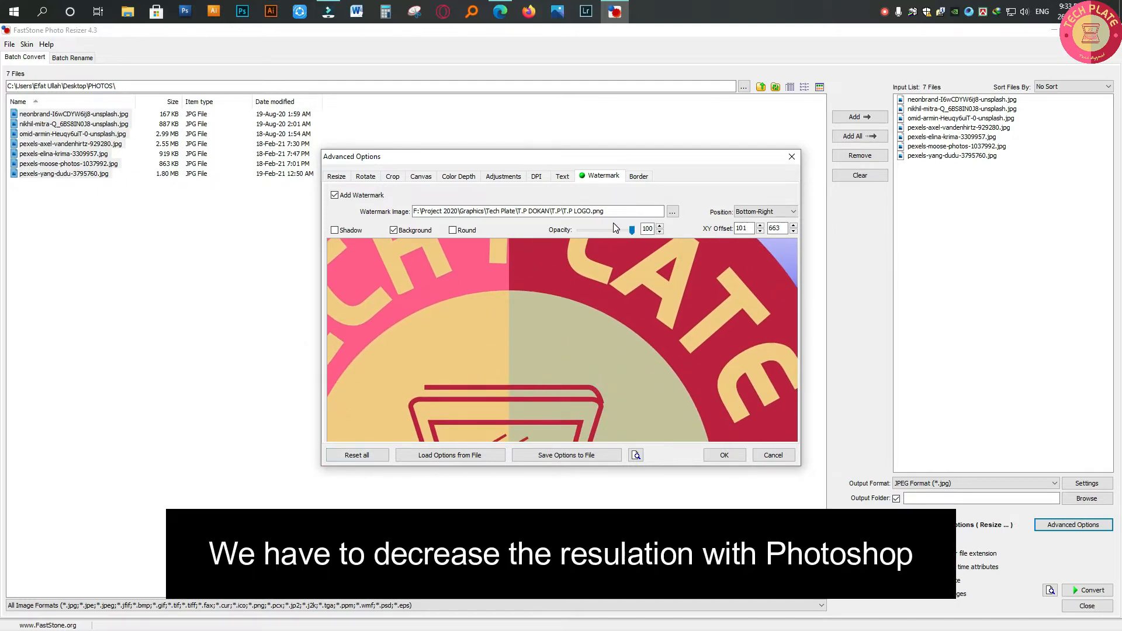
{"action": "left_click_drag", "start_coordinate": [587, 315], "coordinate": [654, 287]}
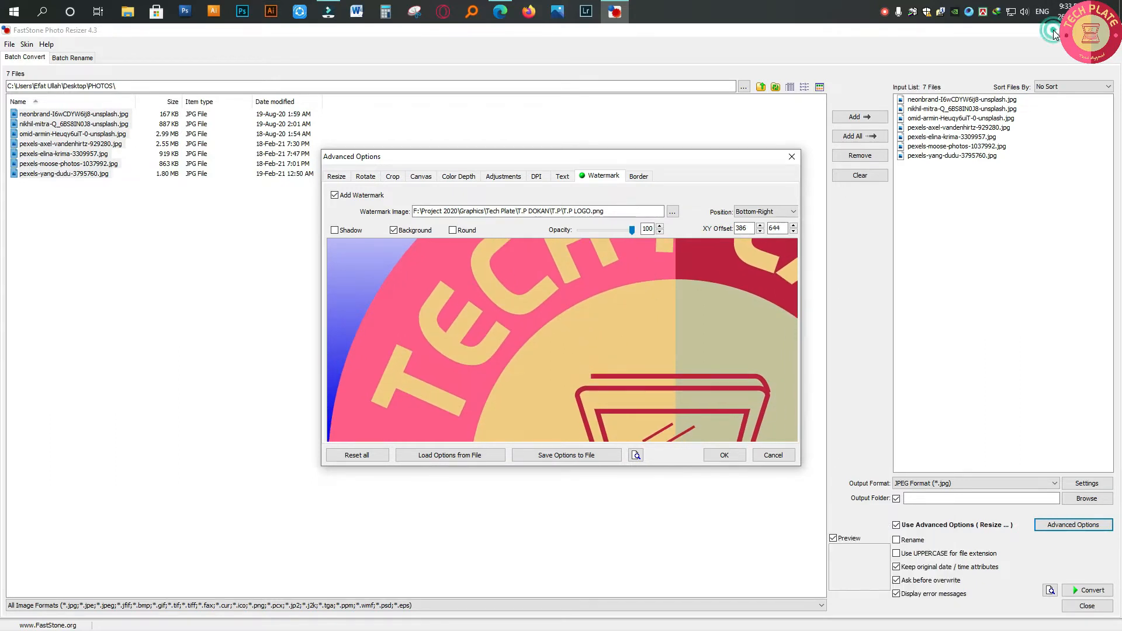
{"action": "left_click", "coordinate": [775, 456]}
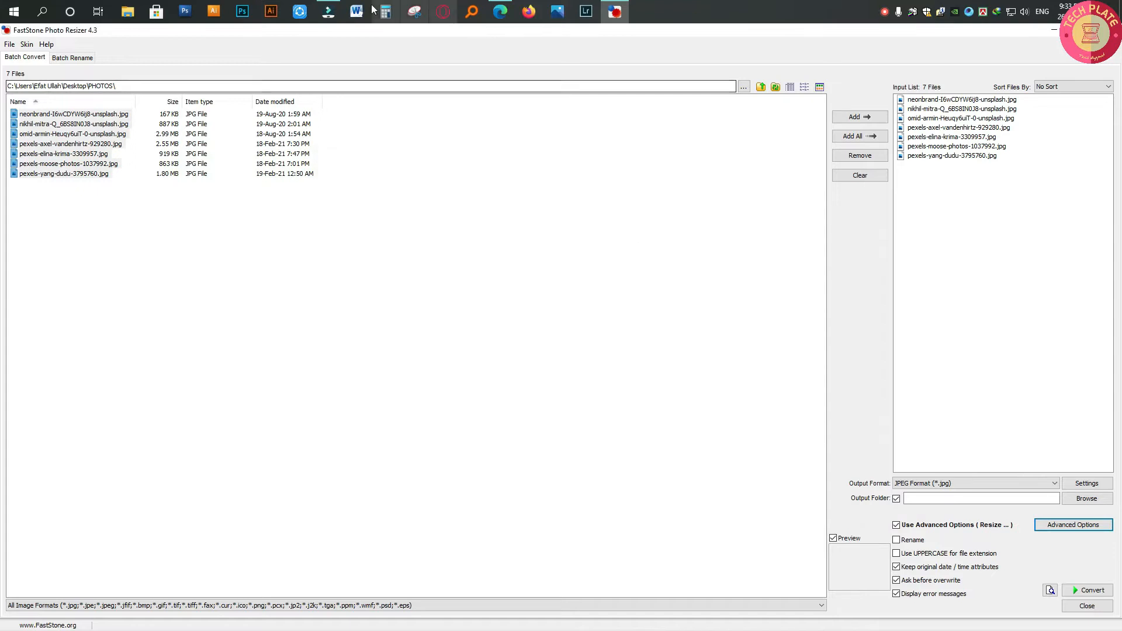
Switch to Photoshop, minimizing the photo resizer, and bring up the dialog for opening an existing file
{"action": "left_click", "coordinate": [242, 11]}
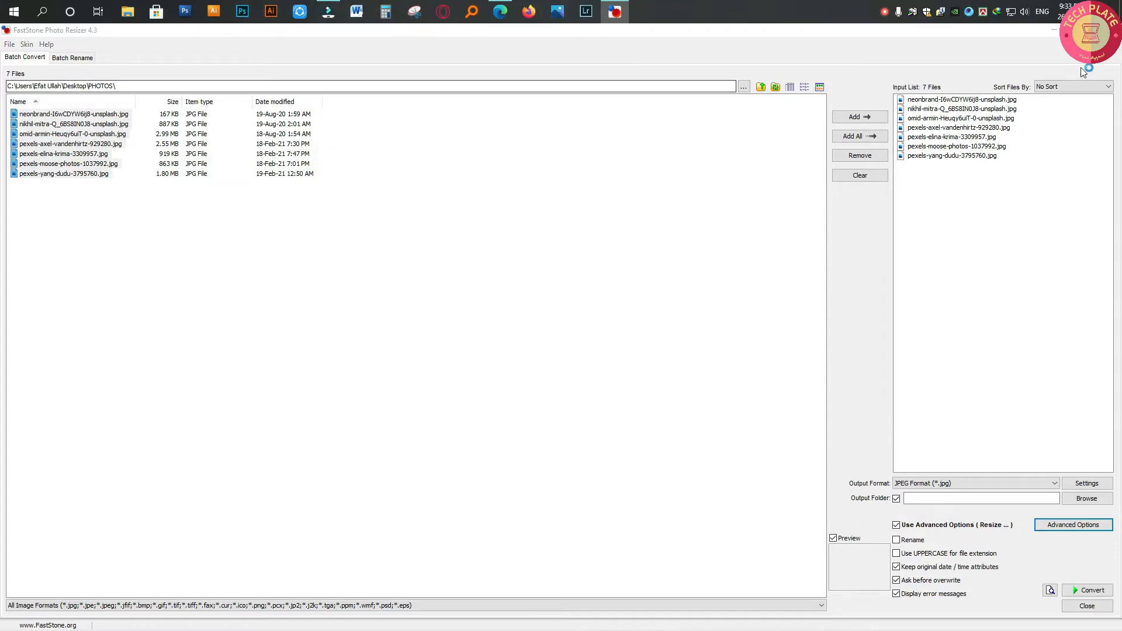
{"action": "left_click", "coordinate": [1051, 30]}
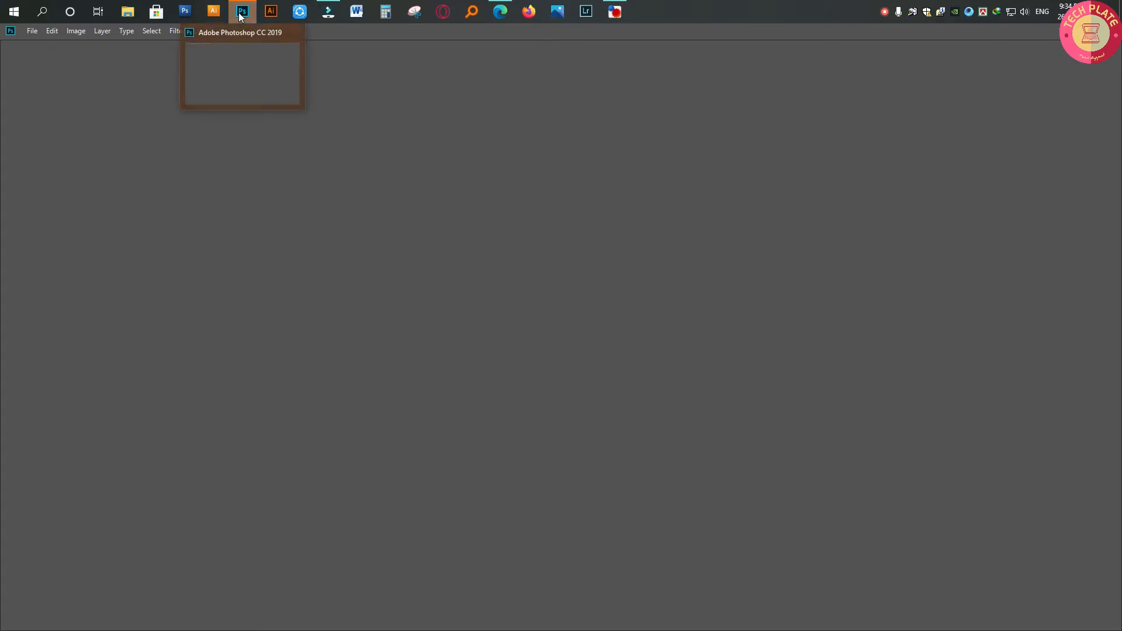
{"action": "left_click", "coordinate": [34, 32]}
{"action": "left_click", "coordinate": [35, 33]}
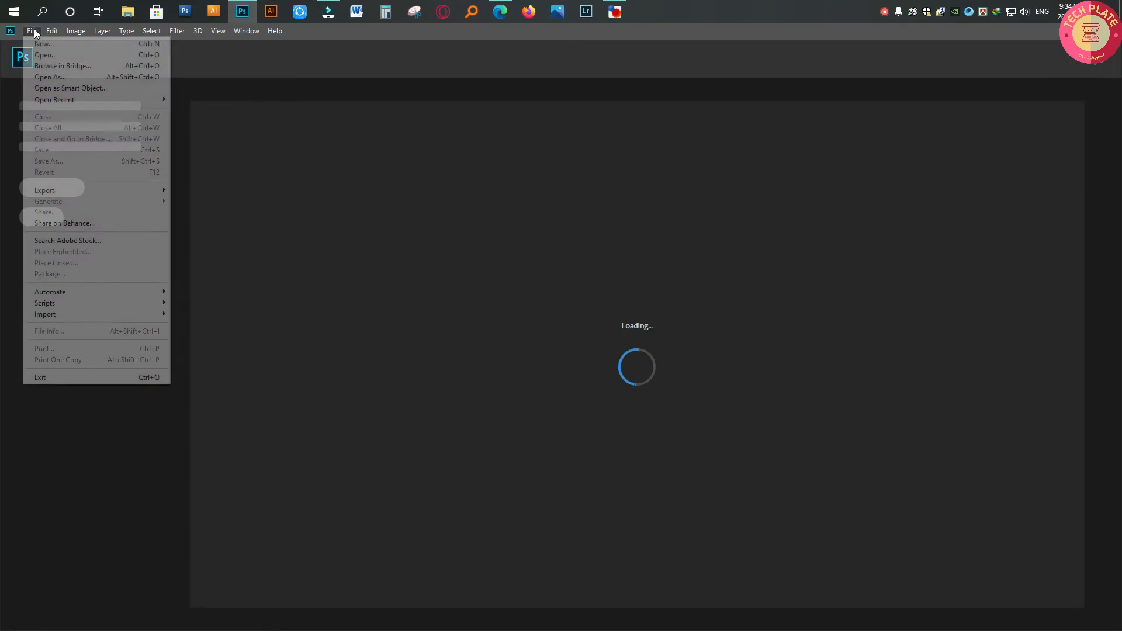
{"action": "left_click", "coordinate": [45, 54]}
{"action": "left_click_drag", "start_coordinate": [278, 39], "coordinate": [532, 135]}
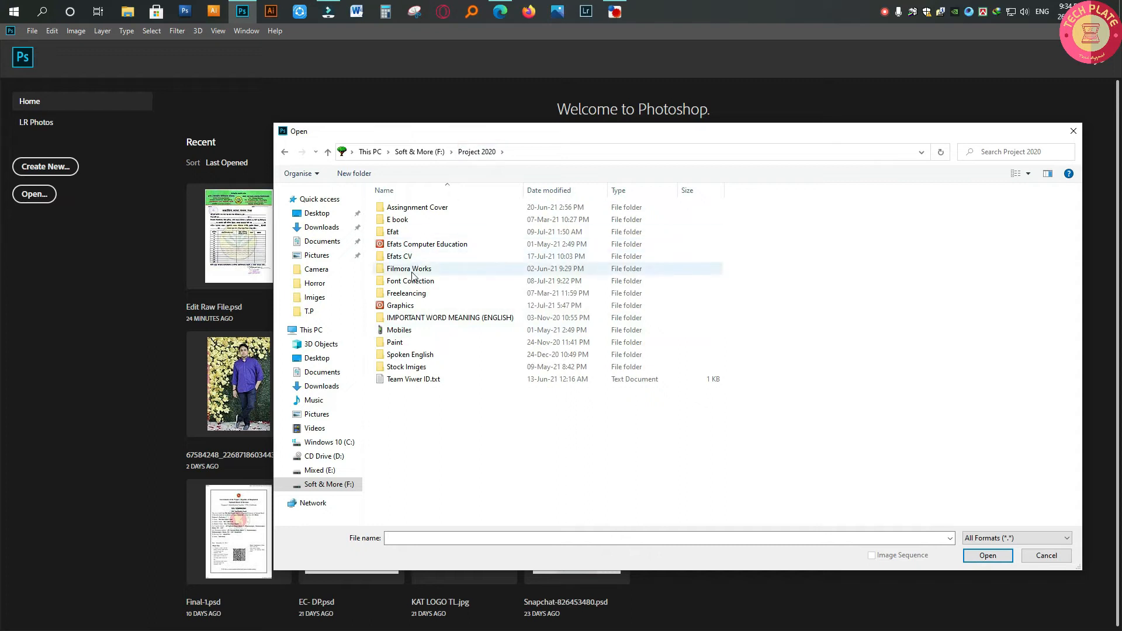
Open T.P LOGO.png from the Graphics > Tech Plate > T.P DOKAN > T.P folder
{"action": "double_click", "coordinate": [402, 306]}
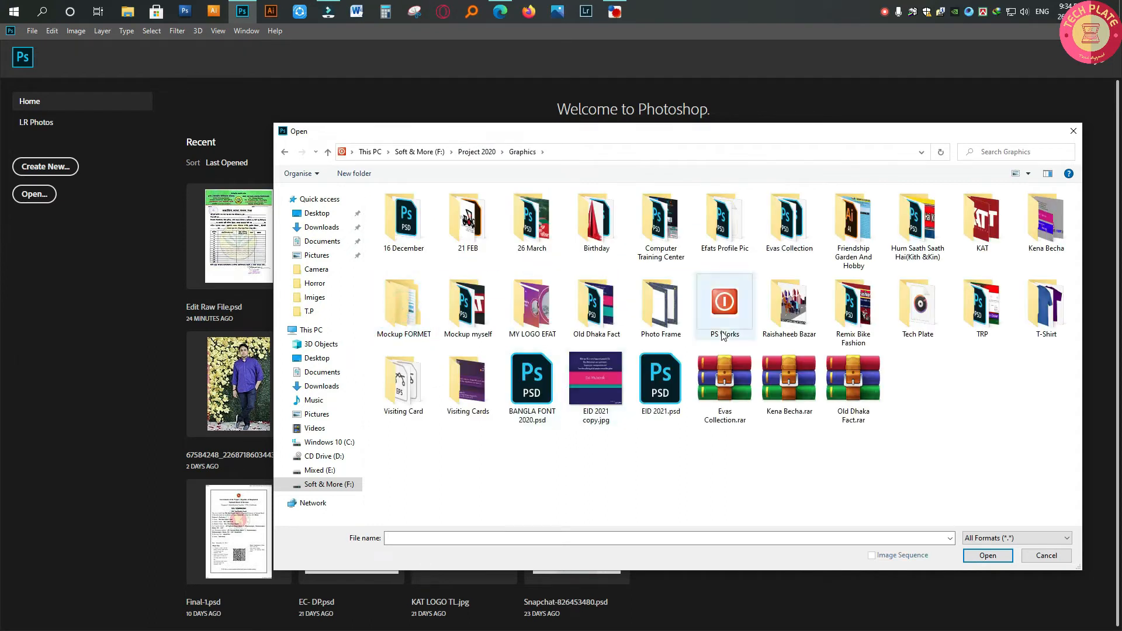
{"action": "double_click", "coordinate": [919, 307]}
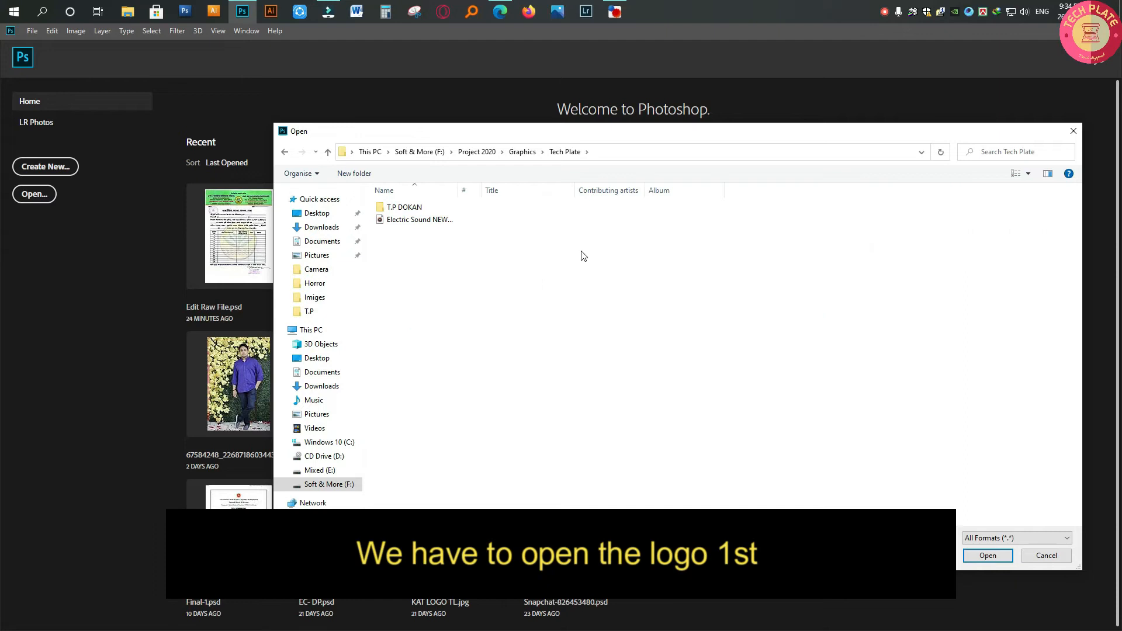
{"action": "left_click", "coordinate": [411, 210]}
{"action": "double_click", "coordinate": [410, 209]}
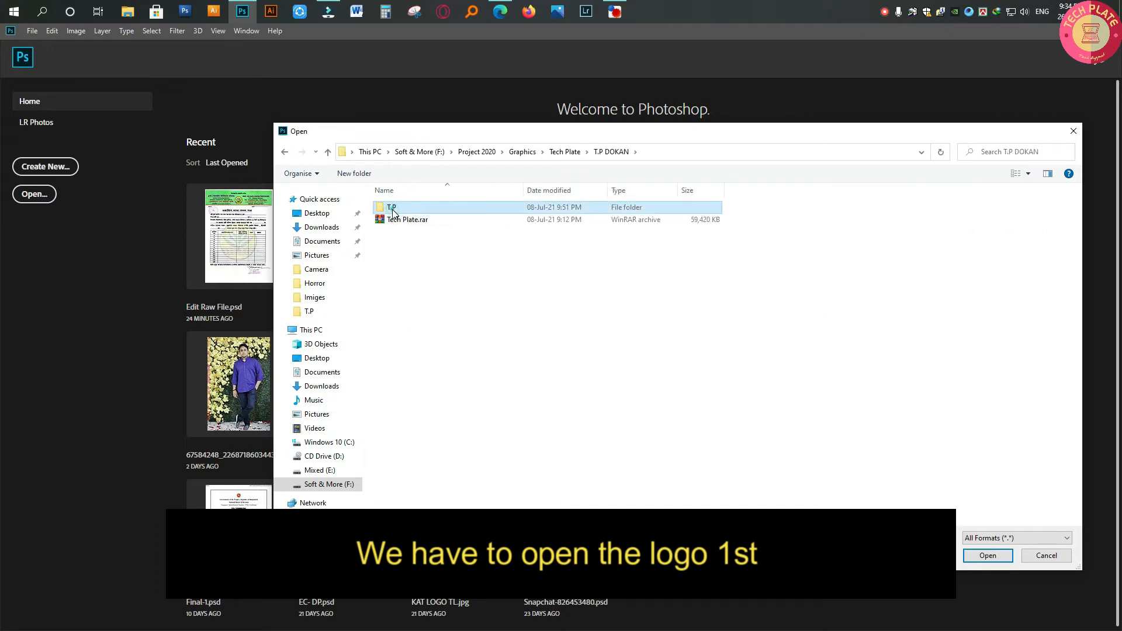
{"action": "double_click", "coordinate": [403, 209]}
{"action": "left_click", "coordinate": [919, 249]}
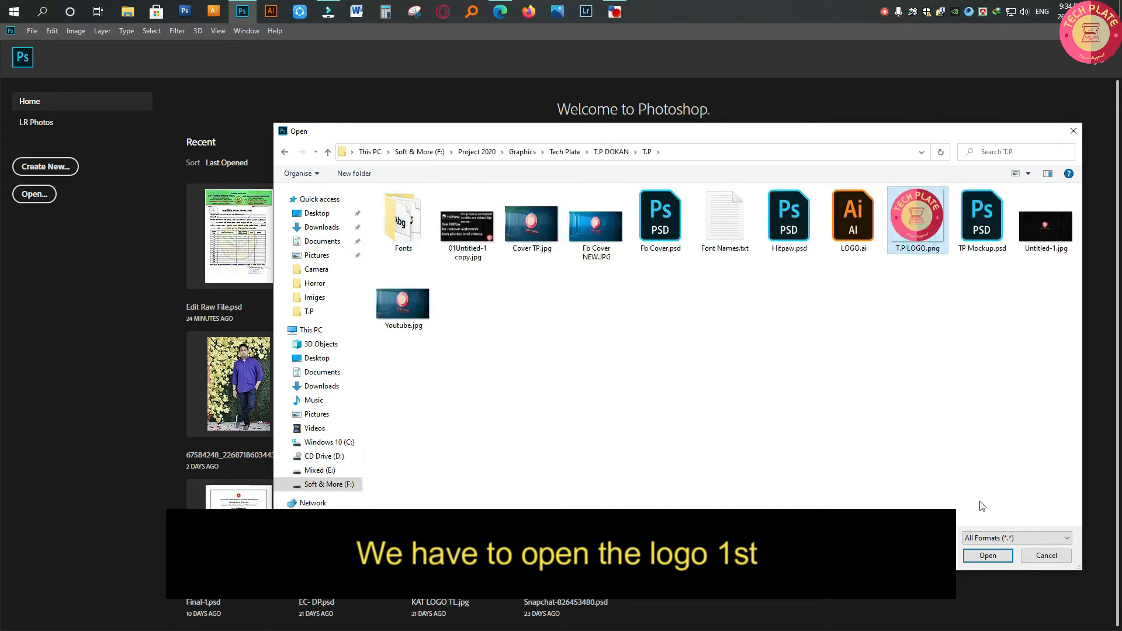
{"action": "left_click", "coordinate": [987, 557]}
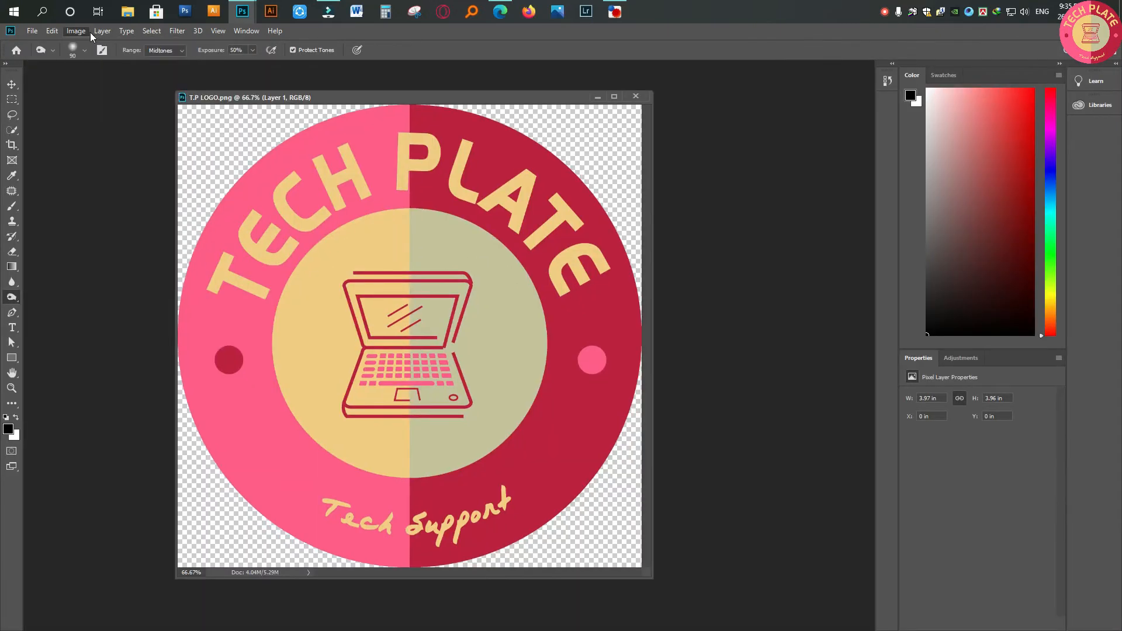
Reduce the logo's image size by setting its resolution to 50 pixels/inch
{"action": "left_click", "coordinate": [102, 31]}
{"action": "mouse_move", "coordinate": [76, 31]}
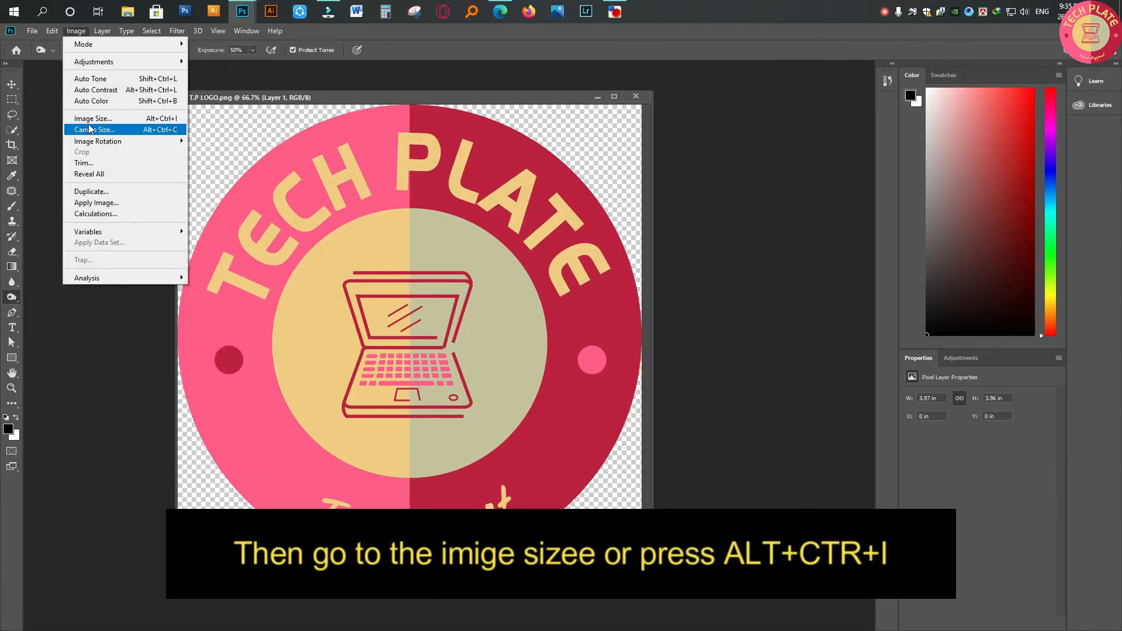
{"action": "left_click", "coordinate": [94, 119]}
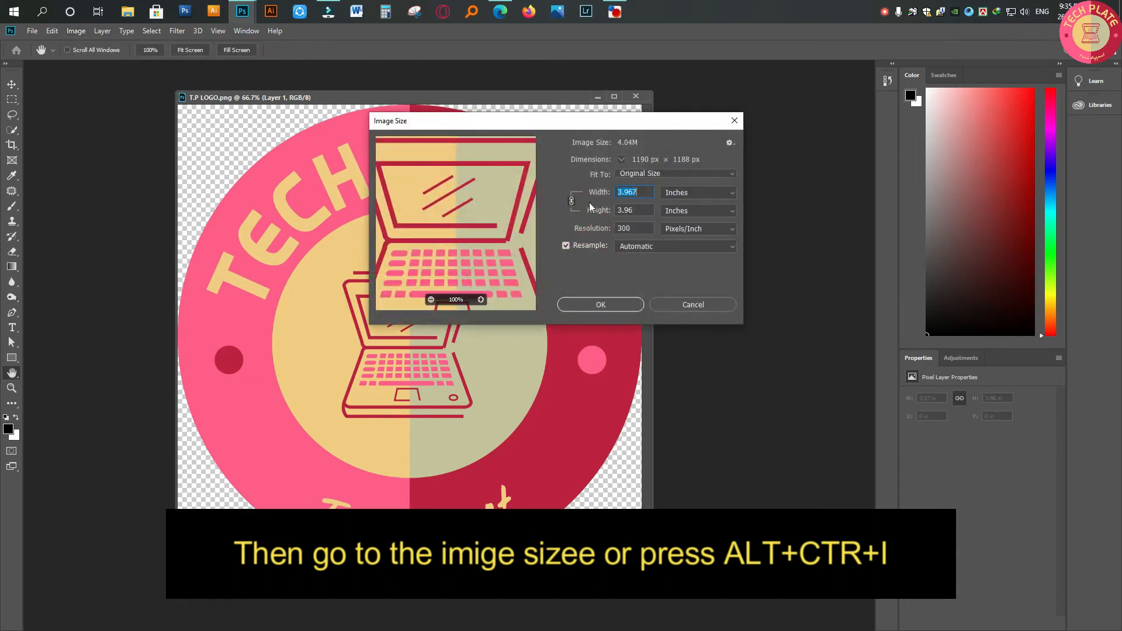
{"action": "left_click", "coordinate": [644, 228]}
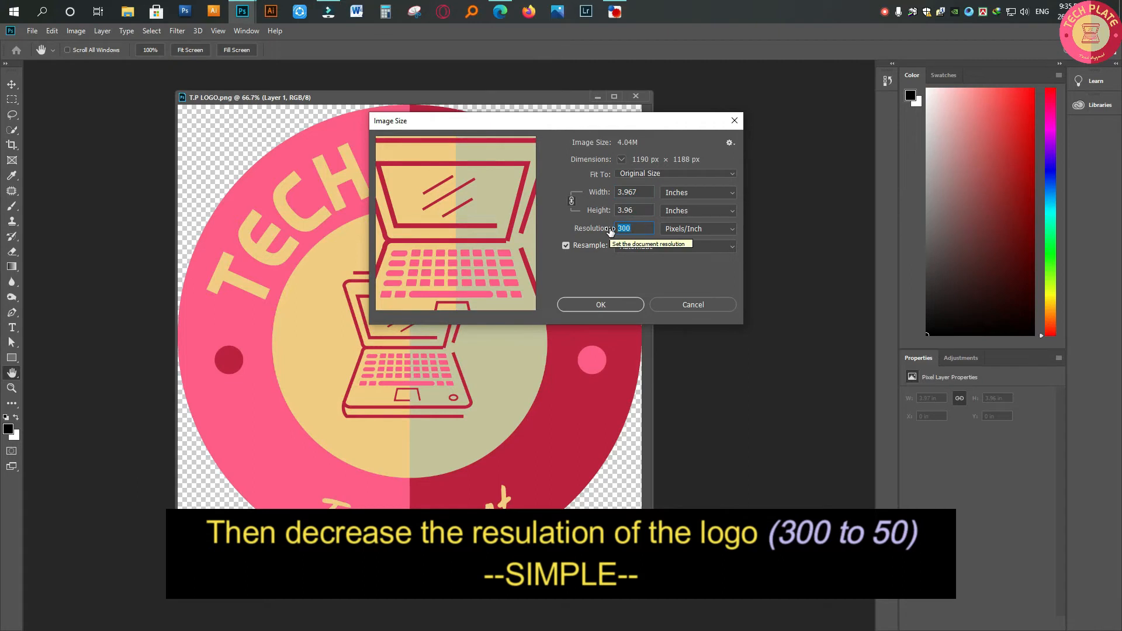
{"action": "type", "text": "5"}
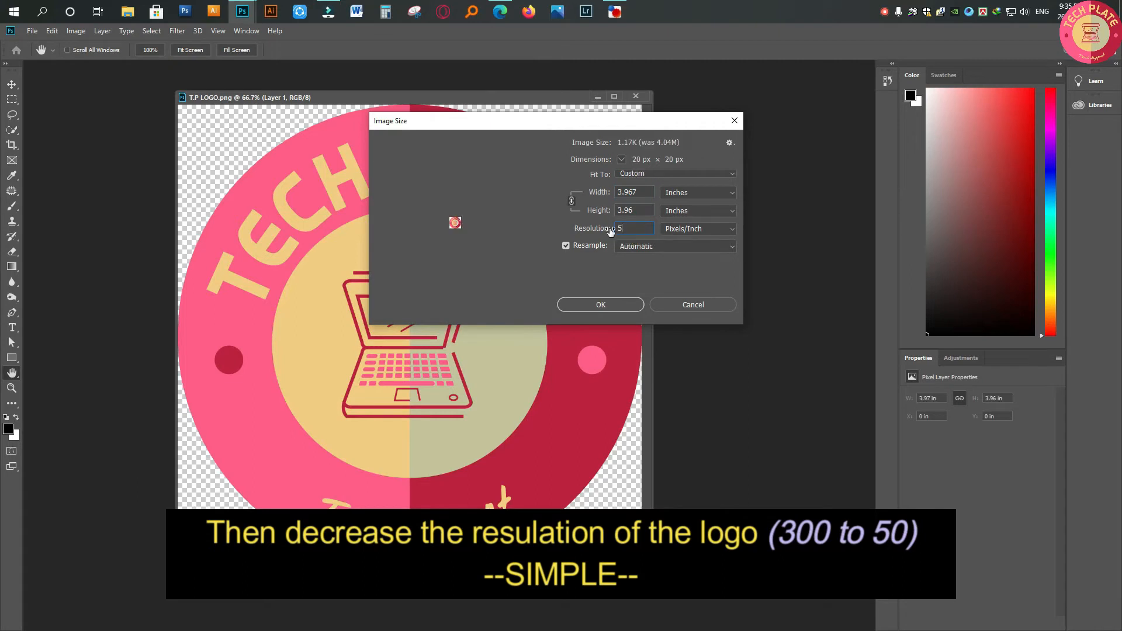
{"action": "type", "text": "0"}
{"action": "left_click", "coordinate": [608, 304]}
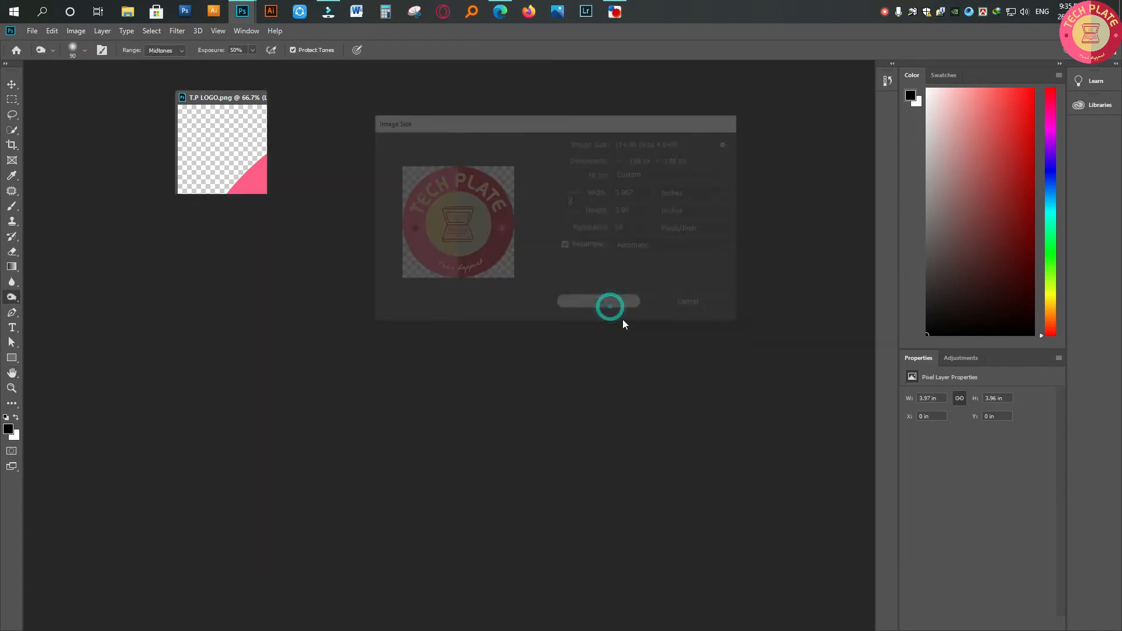
Save the reduced logo to the Desktop as T.P LOGO copy.png with the medium file size option, and minimize Photoshop
{"action": "key", "text": "ctrl+shift+s"}
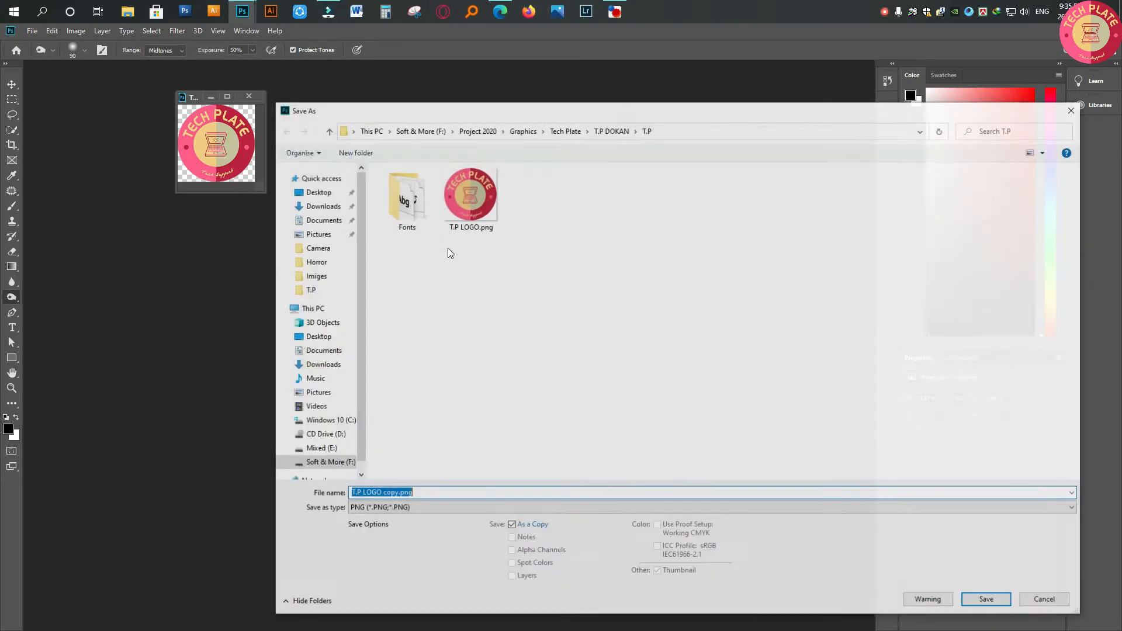
{"action": "left_click", "coordinate": [318, 191]}
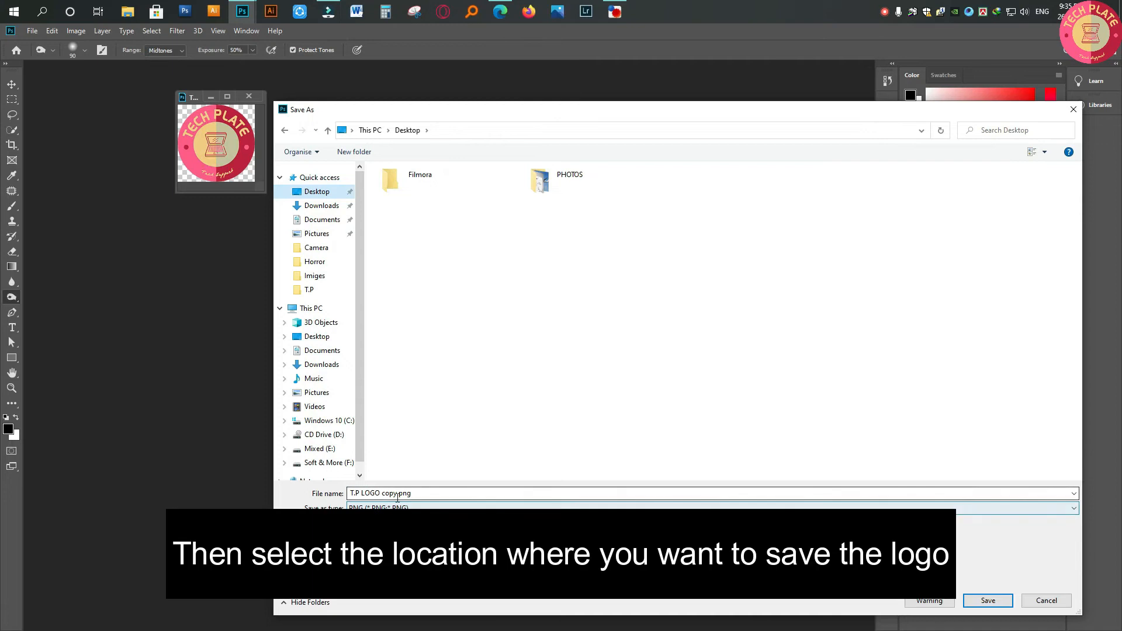
{"action": "left_click", "coordinate": [988, 601]}
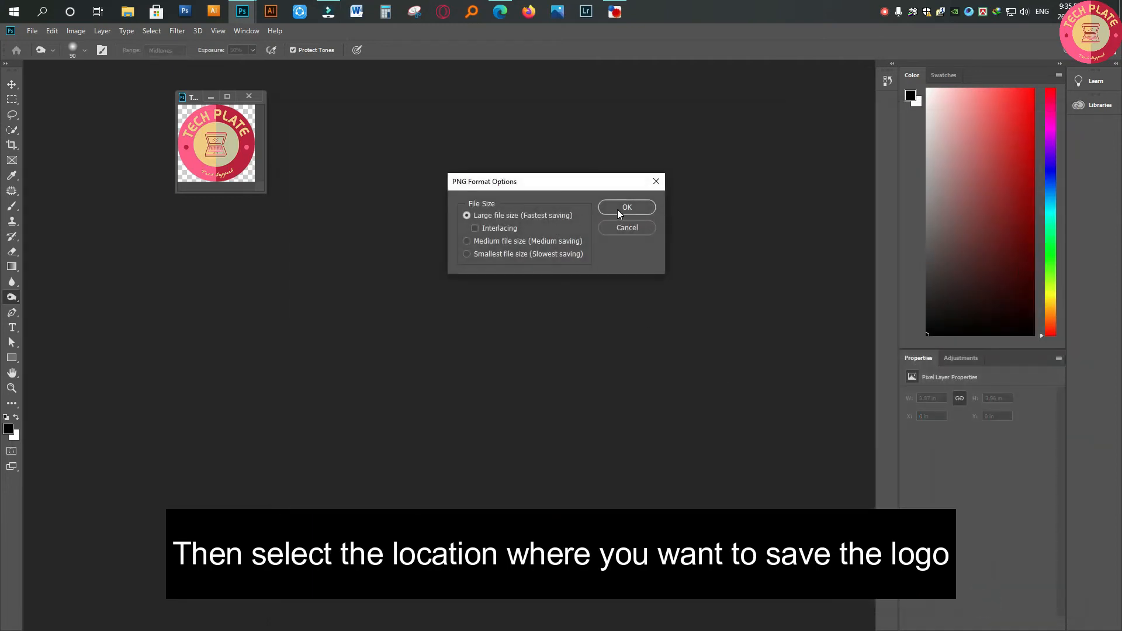
{"action": "left_click", "coordinate": [556, 239]}
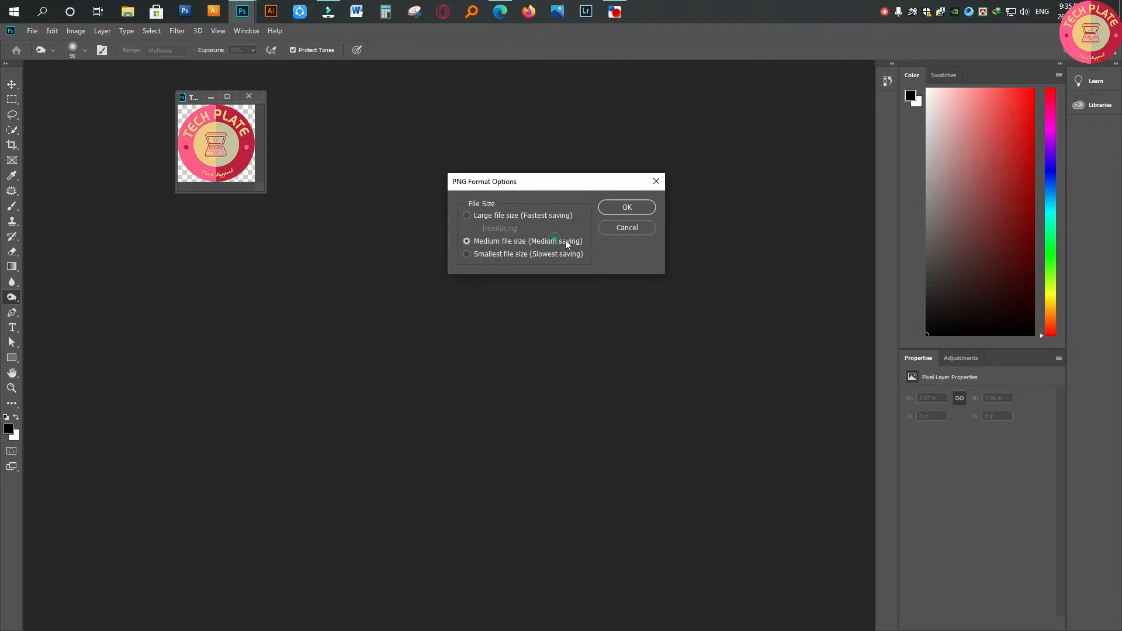
{"action": "left_click", "coordinate": [623, 208]}
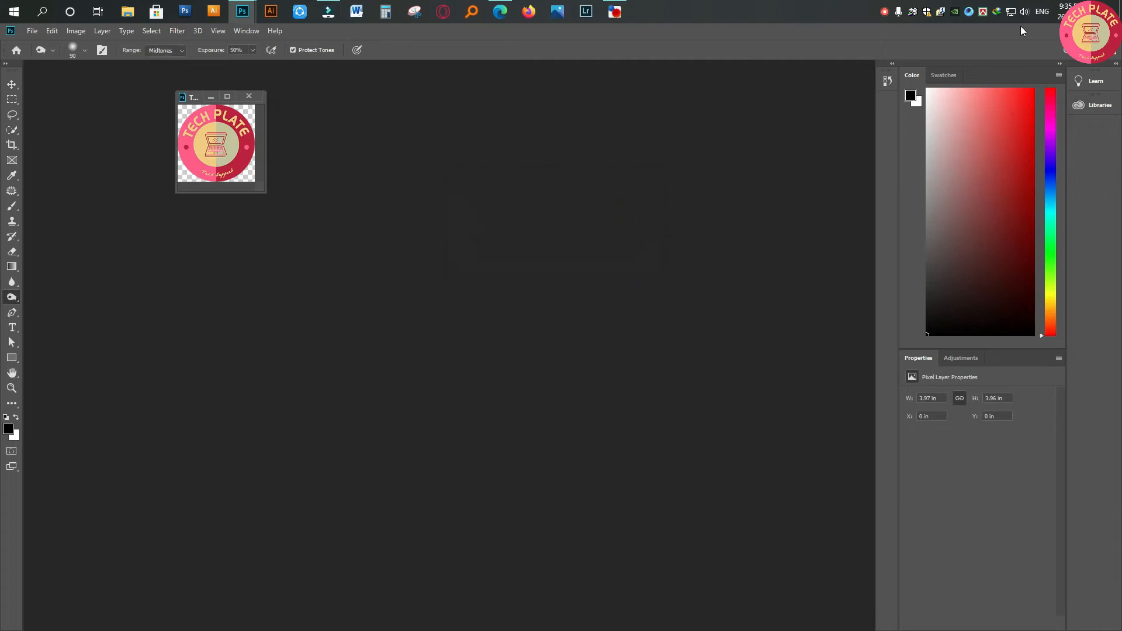
{"action": "left_click", "coordinate": [1070, 30]}
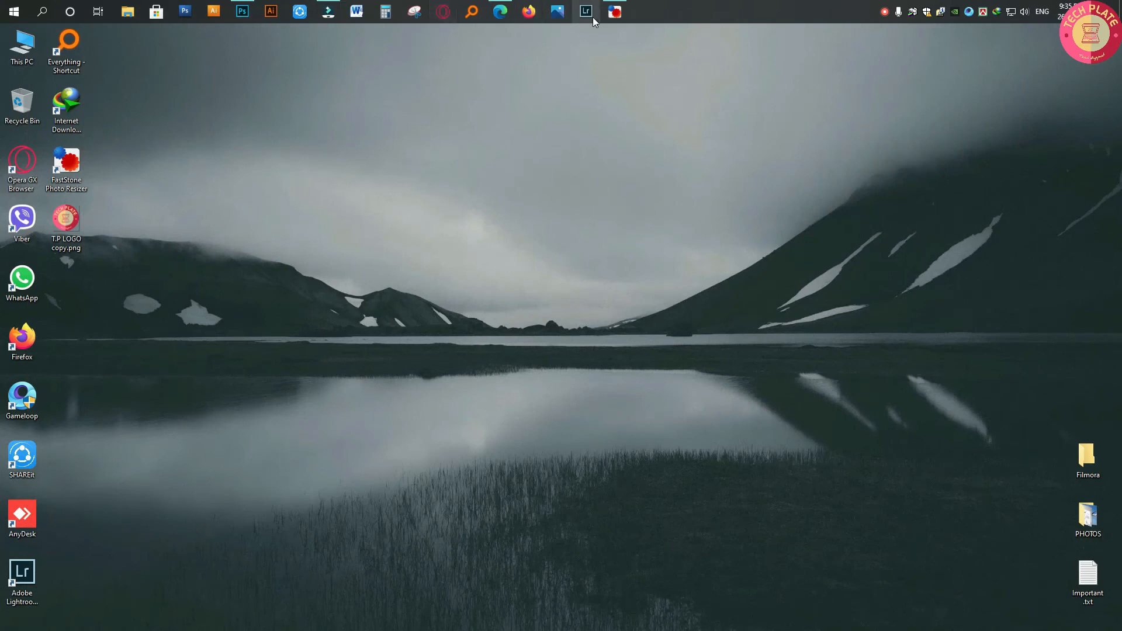
Switch to FastStone Photo Resizer and turn on Add Watermark in the advanced options
{"action": "mouse_move", "coordinate": [616, 15]}
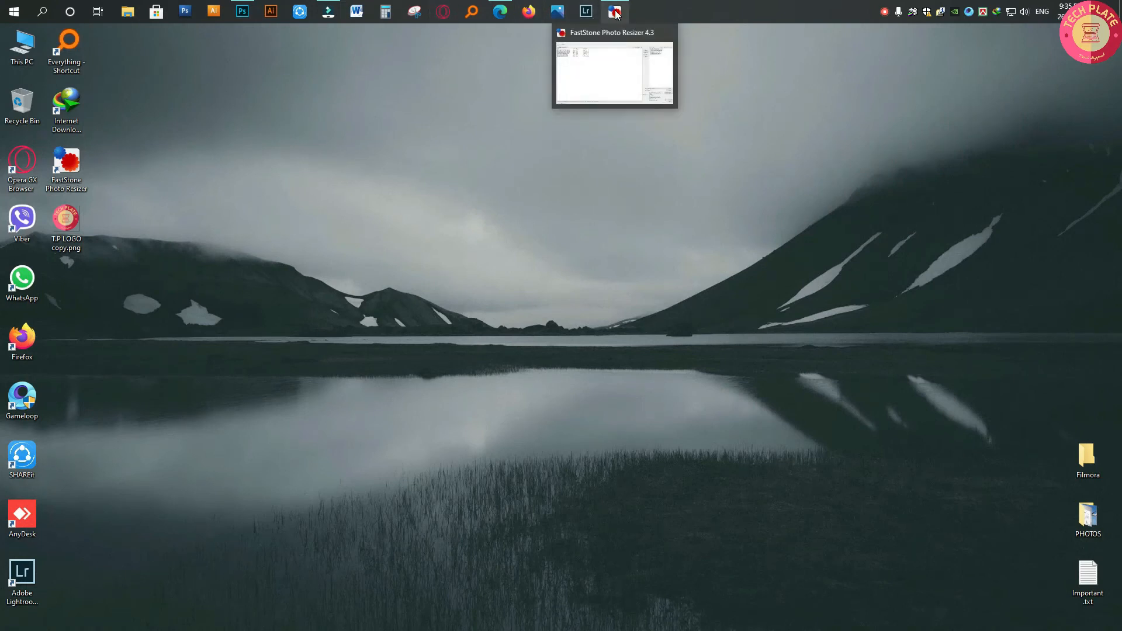
{"action": "left_click", "coordinate": [615, 13]}
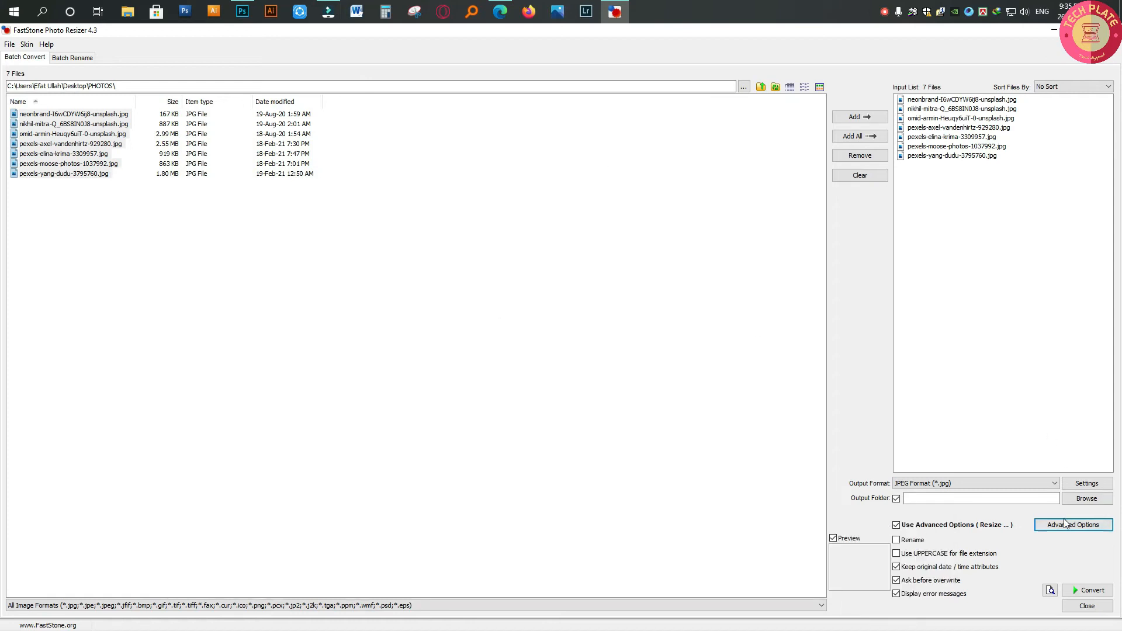
{"action": "left_click", "coordinate": [1065, 525]}
{"action": "left_click", "coordinate": [594, 175]}
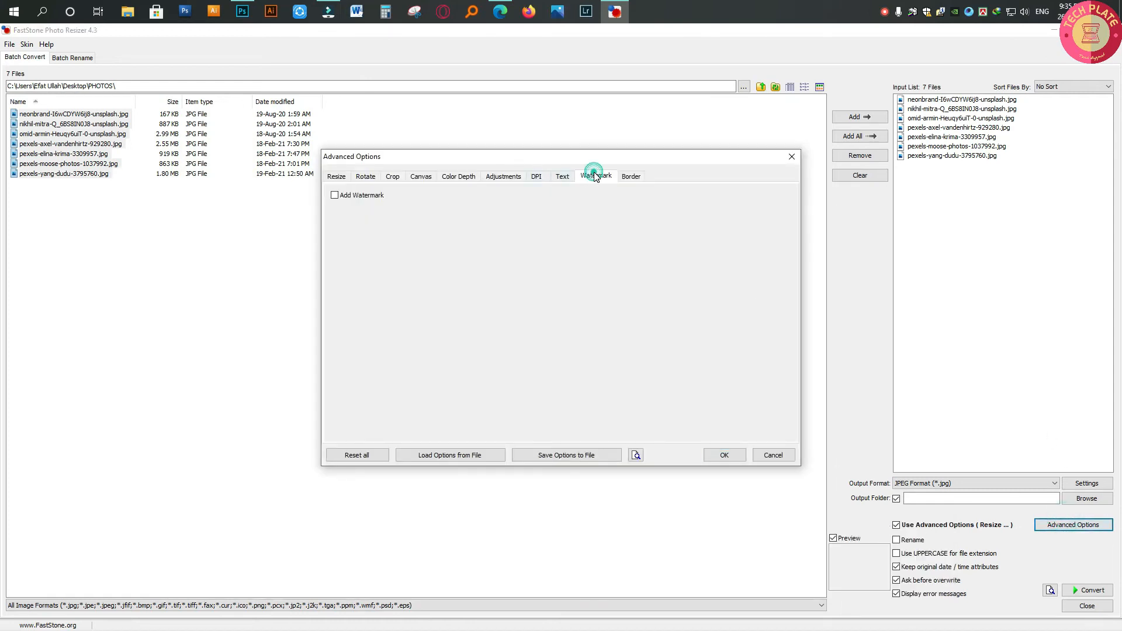
{"action": "left_click", "coordinate": [335, 196]}
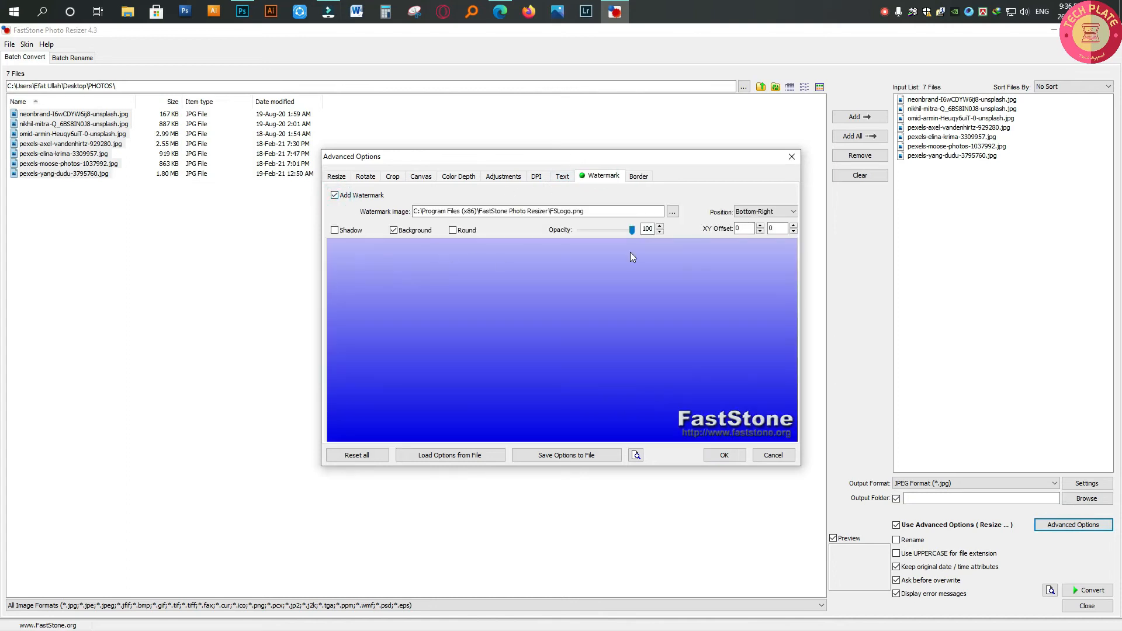
Choose T.P LOGO copy.png from the Desktop as the watermark image and offset it about -10, -13 from the bottom-right corner
{"action": "left_click", "coordinate": [672, 211]}
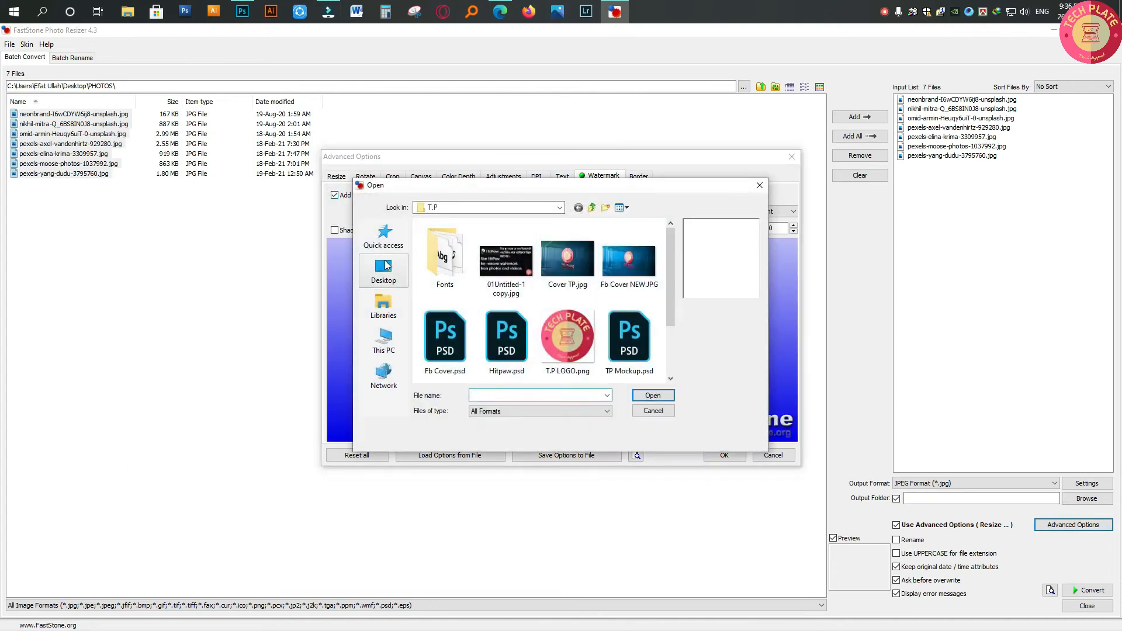
{"action": "left_click", "coordinate": [384, 269]}
{"action": "left_click", "coordinate": [430, 325]}
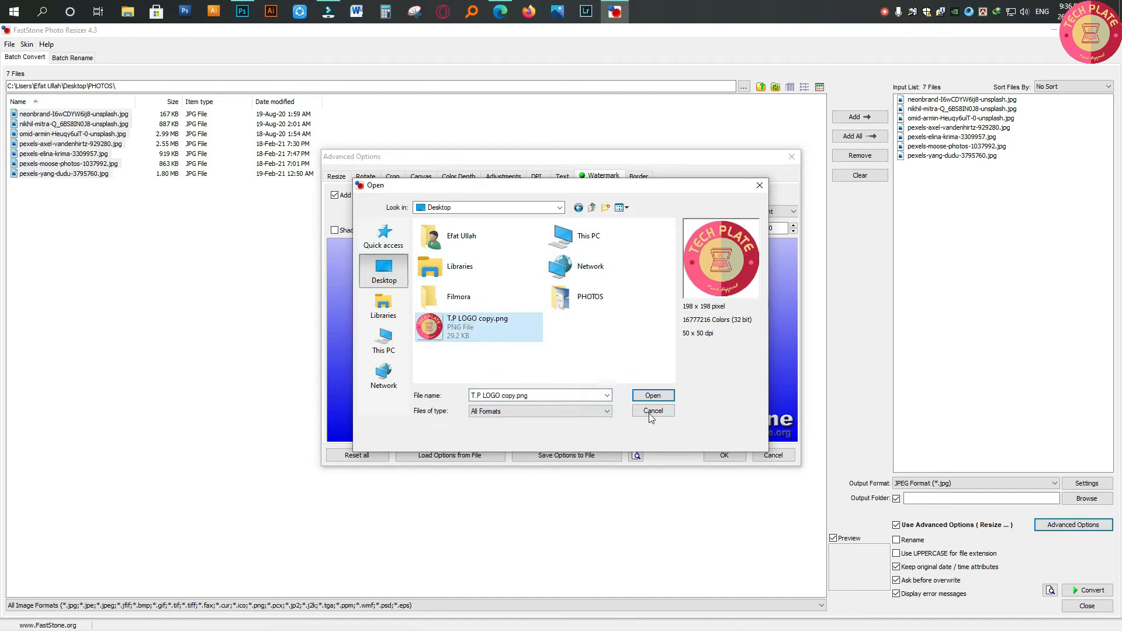
{"action": "left_click", "coordinate": [653, 395]}
{"action": "left_click_drag", "start_coordinate": [744, 380], "coordinate": [751, 384]}
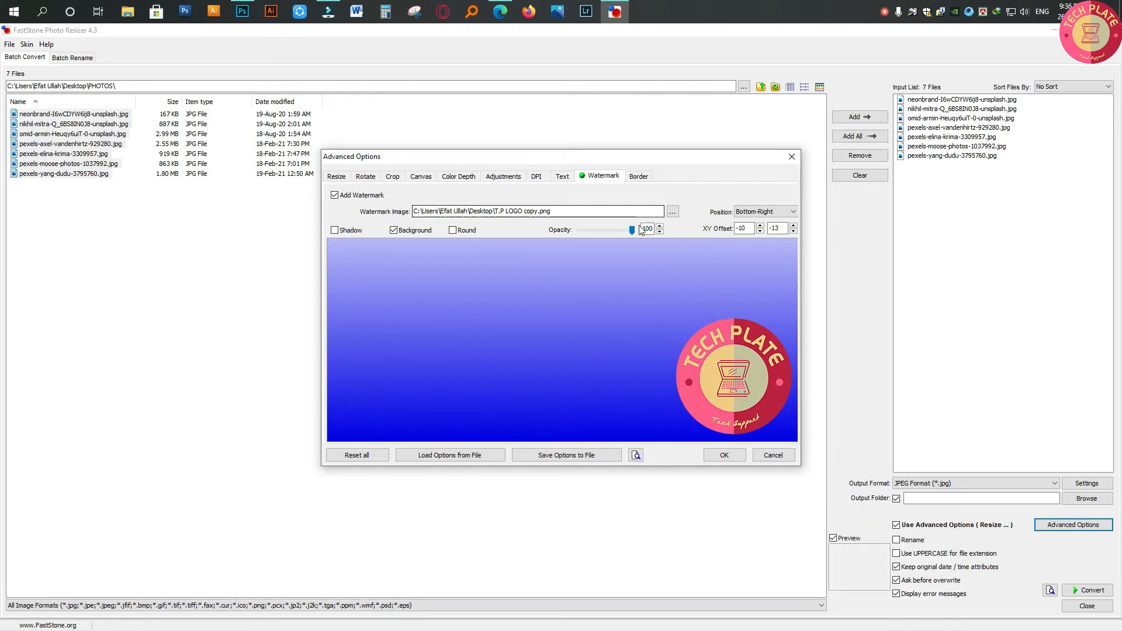
{"action": "left_click_drag", "start_coordinate": [720, 377], "coordinate": [718, 378]}
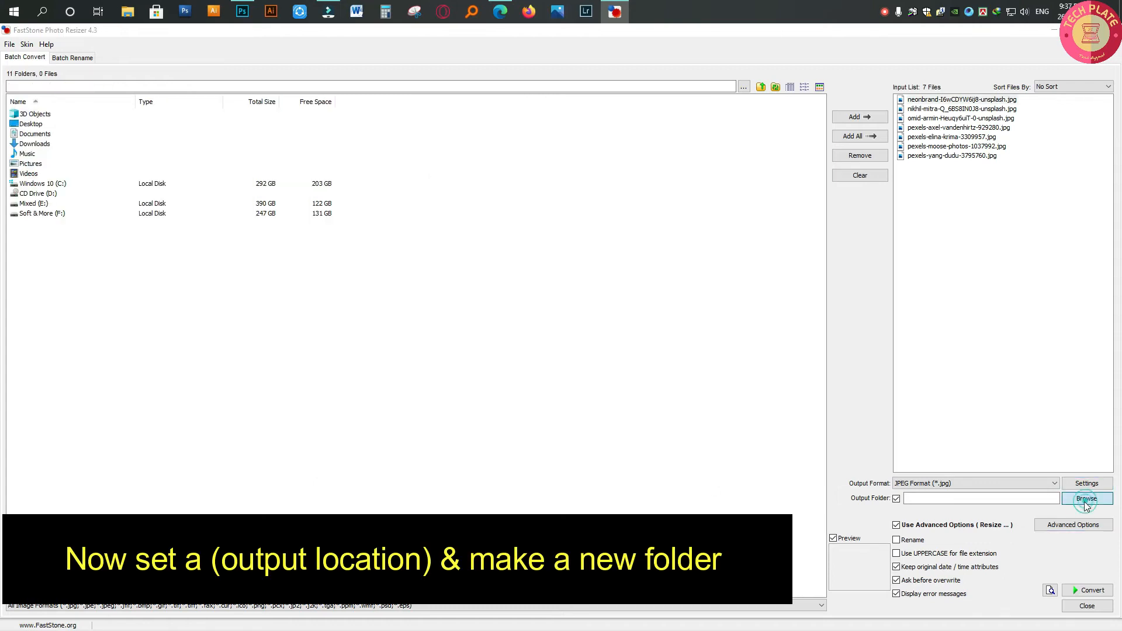
Create a folder named Output Folder on the Desktop and set it as the output folder
{"action": "left_click", "coordinate": [1087, 499]}
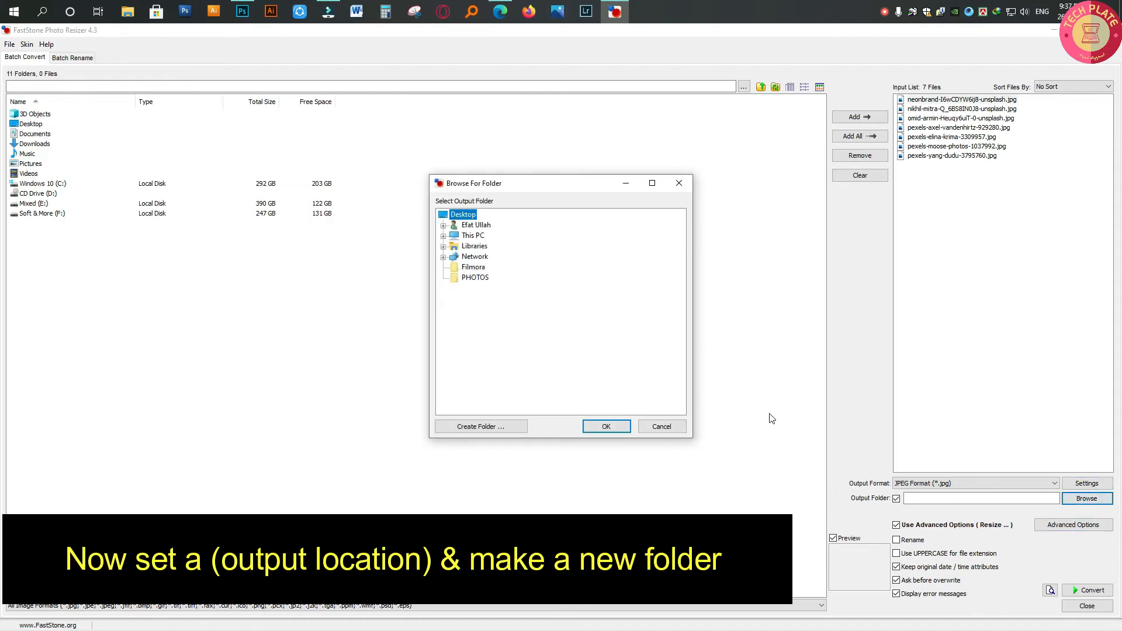
{"action": "left_click", "coordinate": [491, 427]}
{"action": "type", "text": "Ou"}
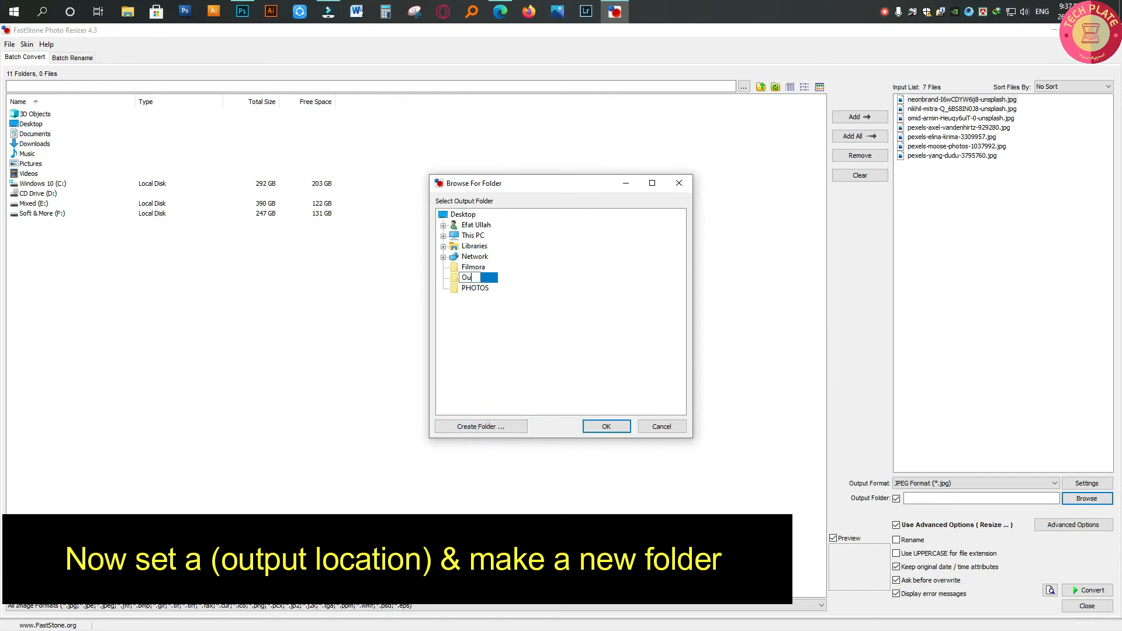
{"action": "type", "text": "t"}
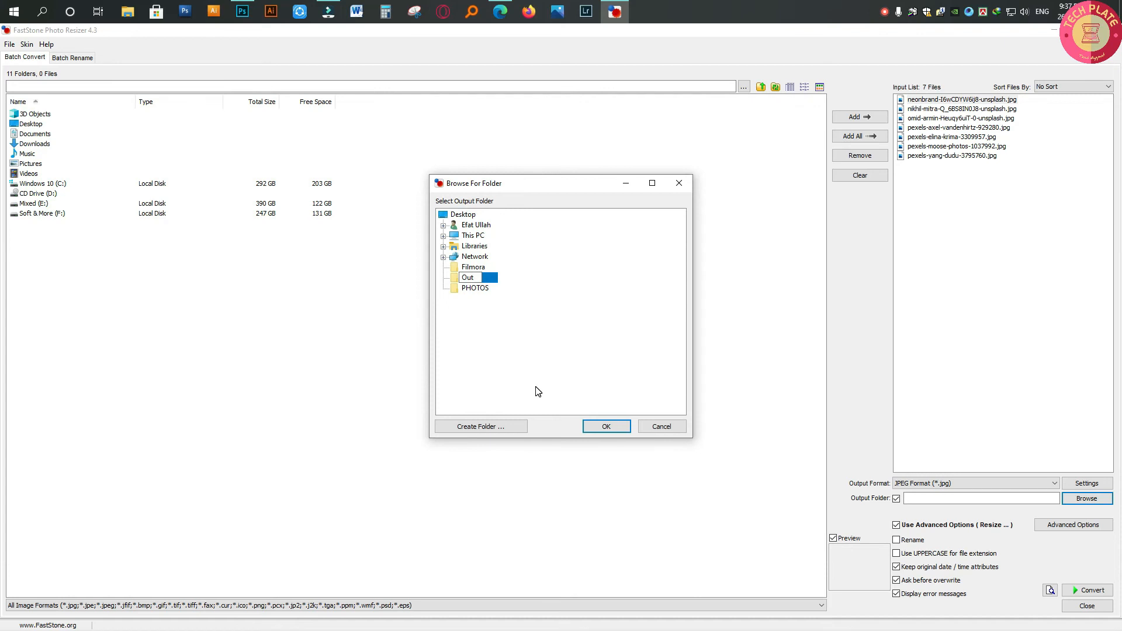
{"action": "type", "text": "put Folder"}
{"action": "key", "text": "Return"}
{"action": "left_click", "coordinate": [608, 427]}
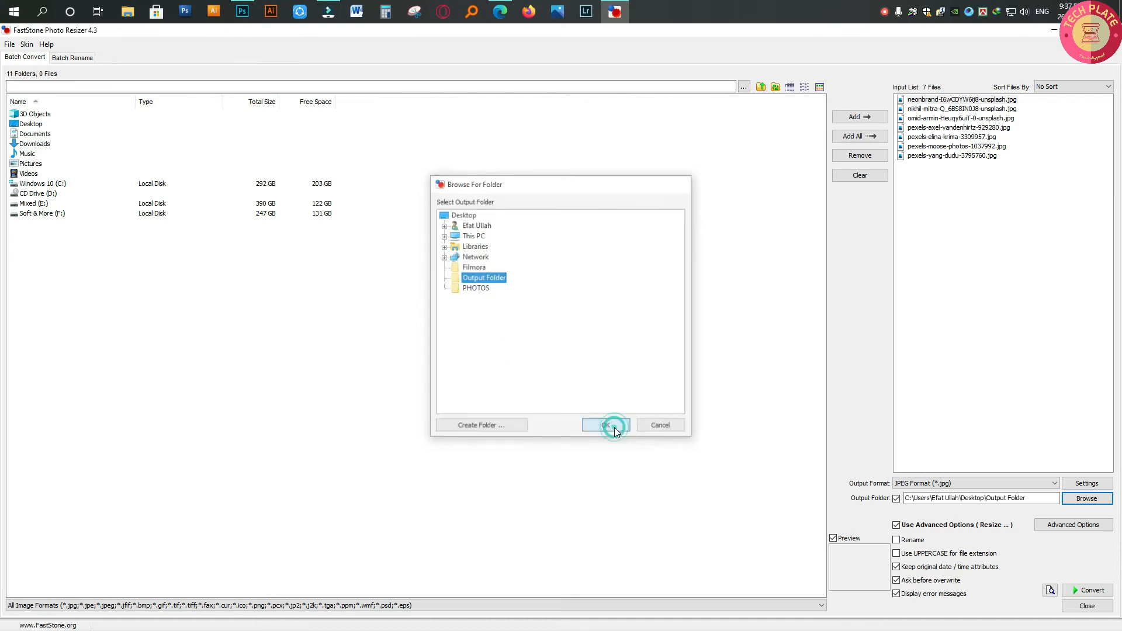
Convert all the photos in the input list, close the conversion report and minimize the photo resizer
{"action": "left_click", "coordinate": [1086, 594]}
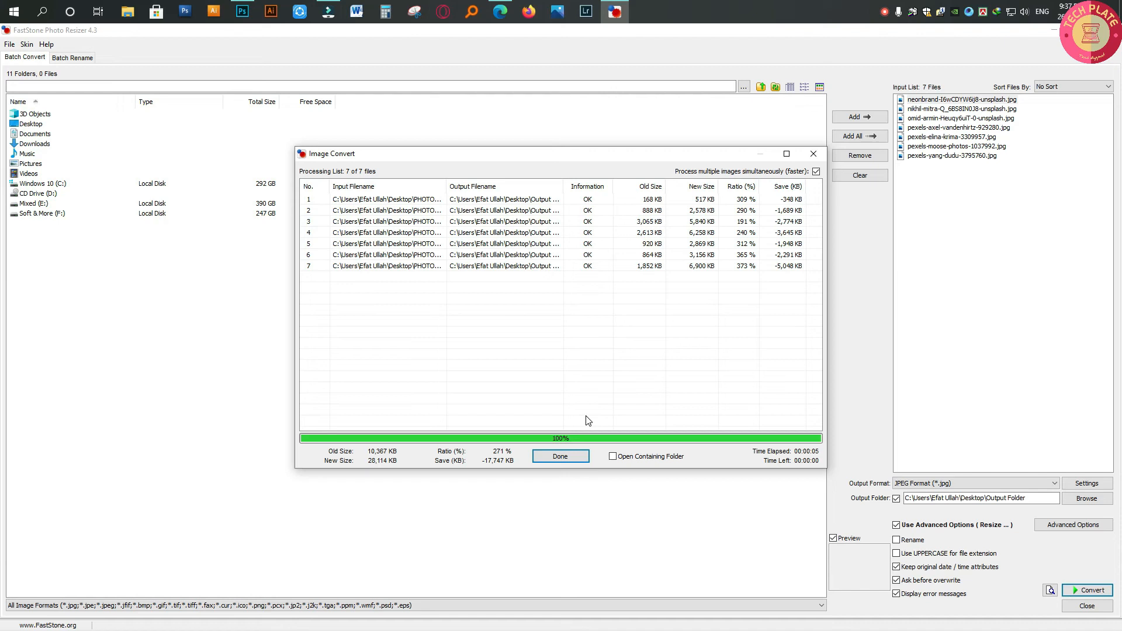
{"action": "left_click", "coordinate": [560, 457]}
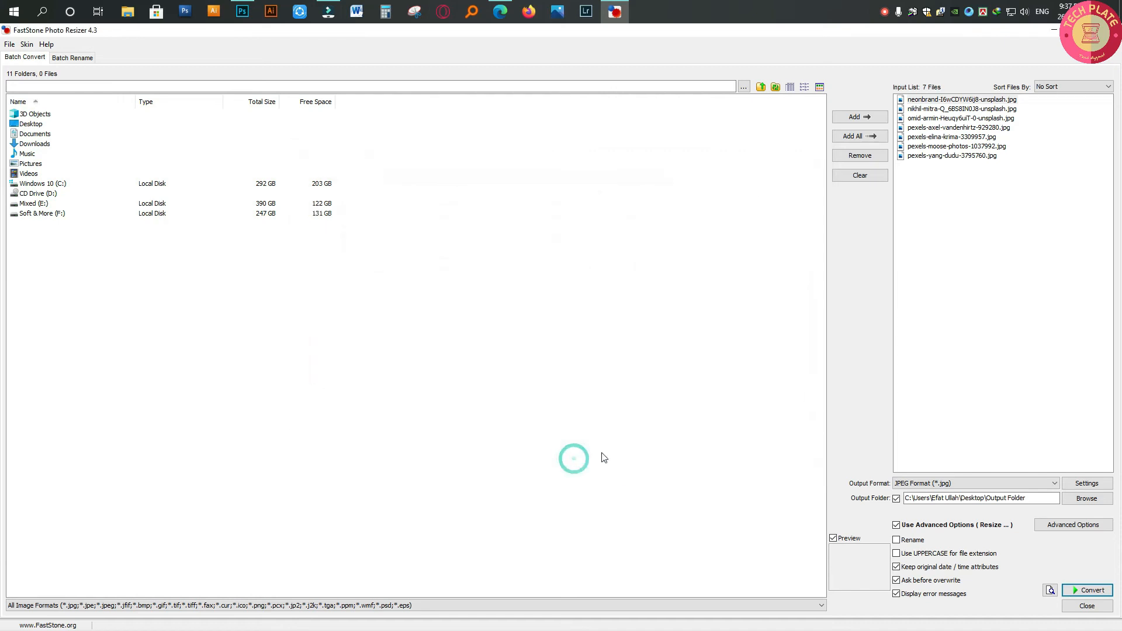
{"action": "left_click", "coordinate": [1053, 33]}
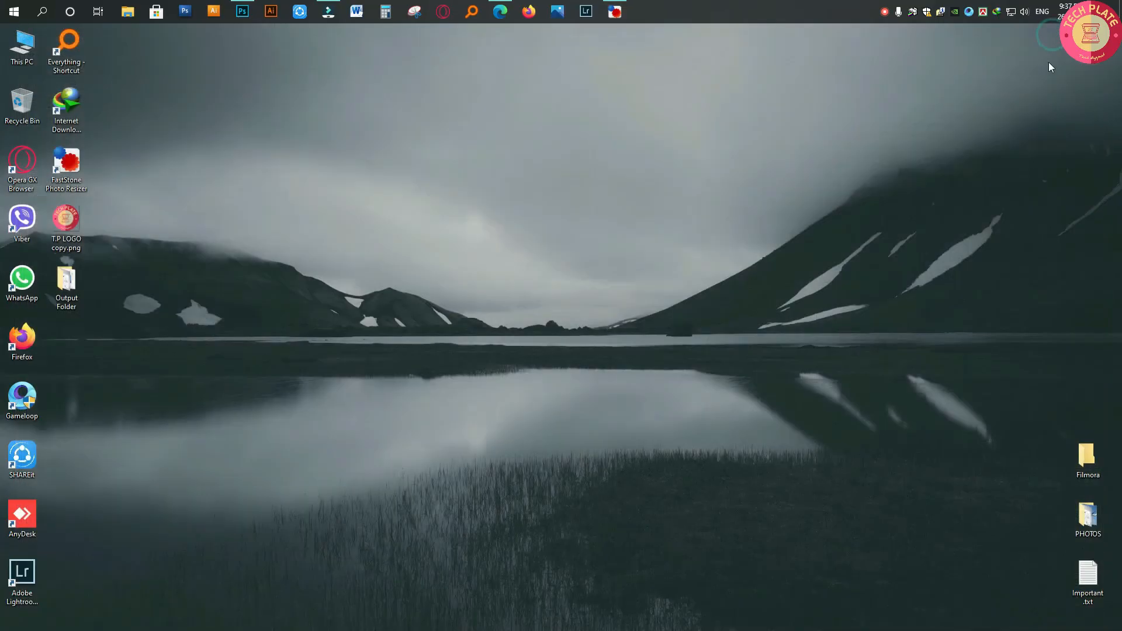
Open the first photo in the Desktop's Output Folder and browse through all the converted photos to check their logo watermark
{"action": "double_click", "coordinate": [68, 281]}
{"action": "double_click", "coordinate": [138, 186]}
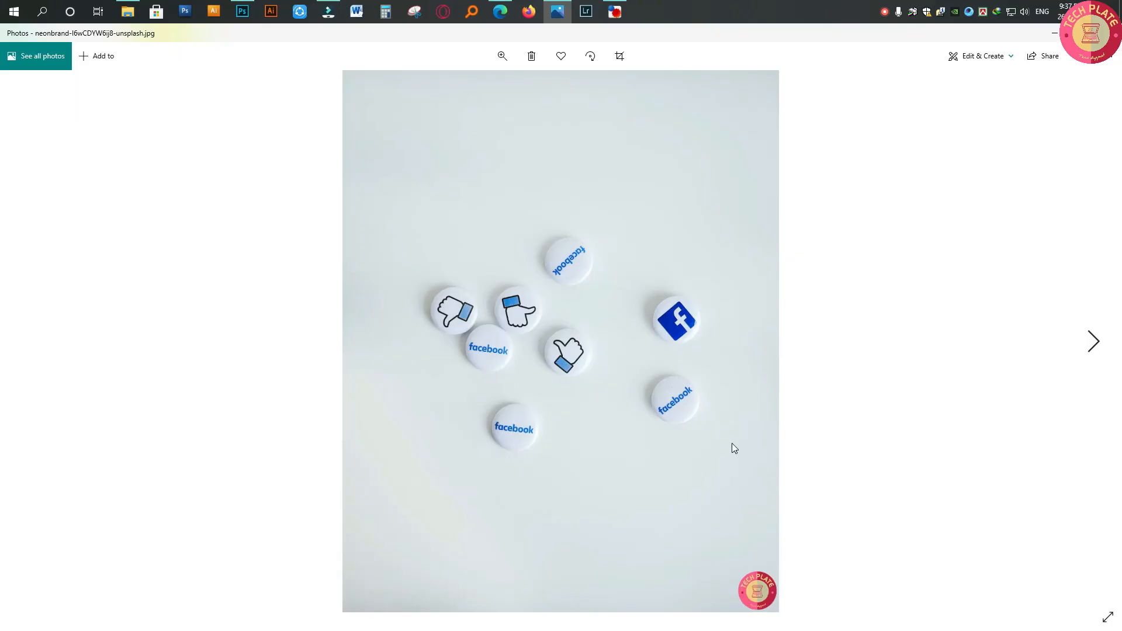
{"action": "key", "text": "Right"}
{"action": "key", "text": "Right"}
{"action": "key", "text": "Left"}
{"action": "key", "text": "Right"}
{"action": "key", "text": "Right"}
{"action": "key", "text": "Left"}
{"action": "key", "text": "Left"}
{"action": "key", "text": "Left"}
{"action": "key", "text": "Right"}
{"action": "key", "text": "Right"}
{"action": "key", "text": "Right"}
{"action": "key", "text": "Right"}
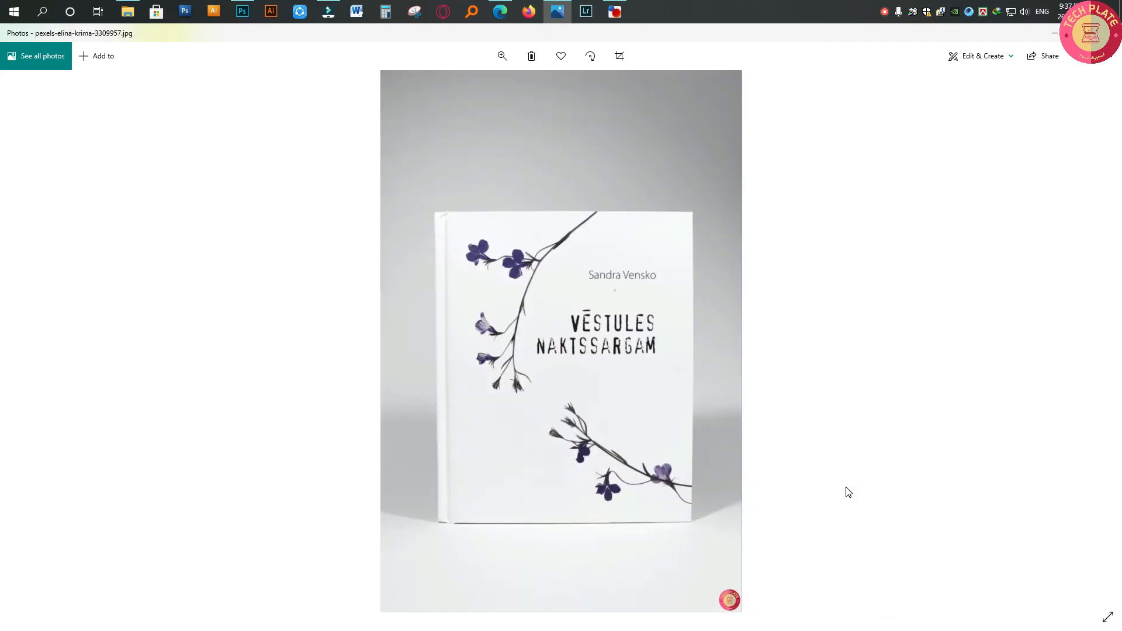
{"action": "key", "text": "Right"}
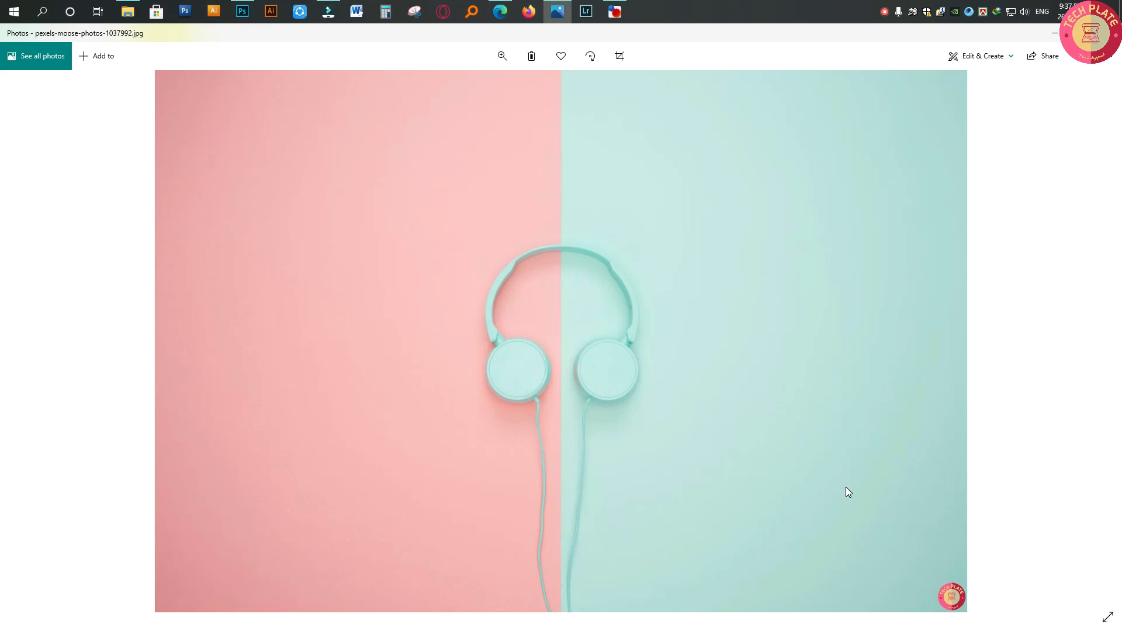
{"action": "key", "text": "Right"}
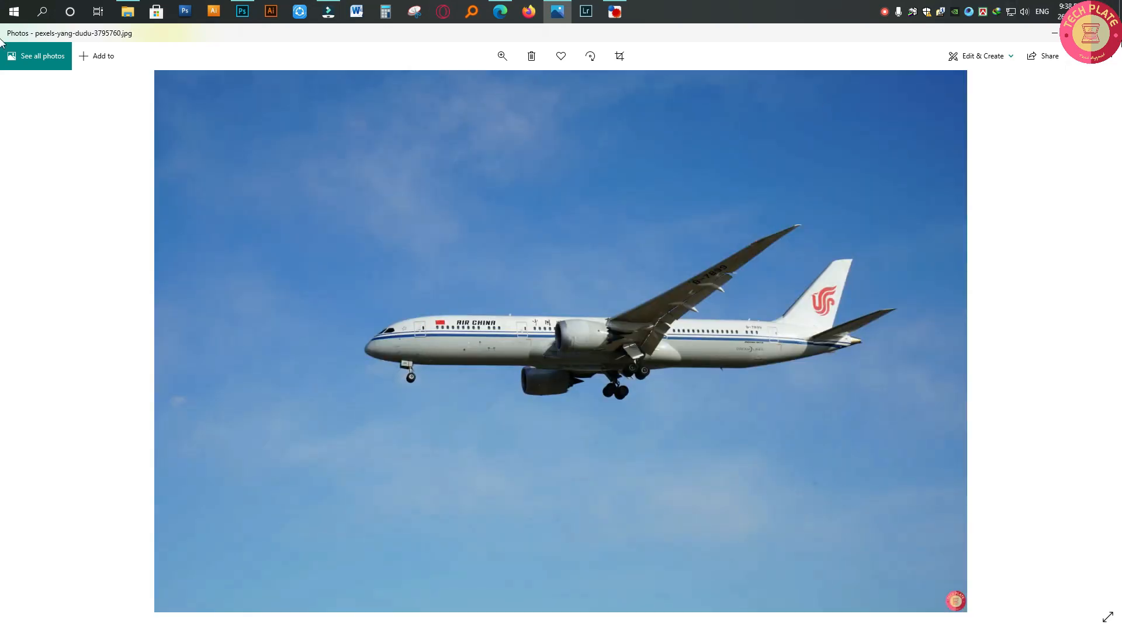
Close the photo viewer and the Output Folder window, and refresh the desktop
{"action": "key", "text": "alt+F4"}
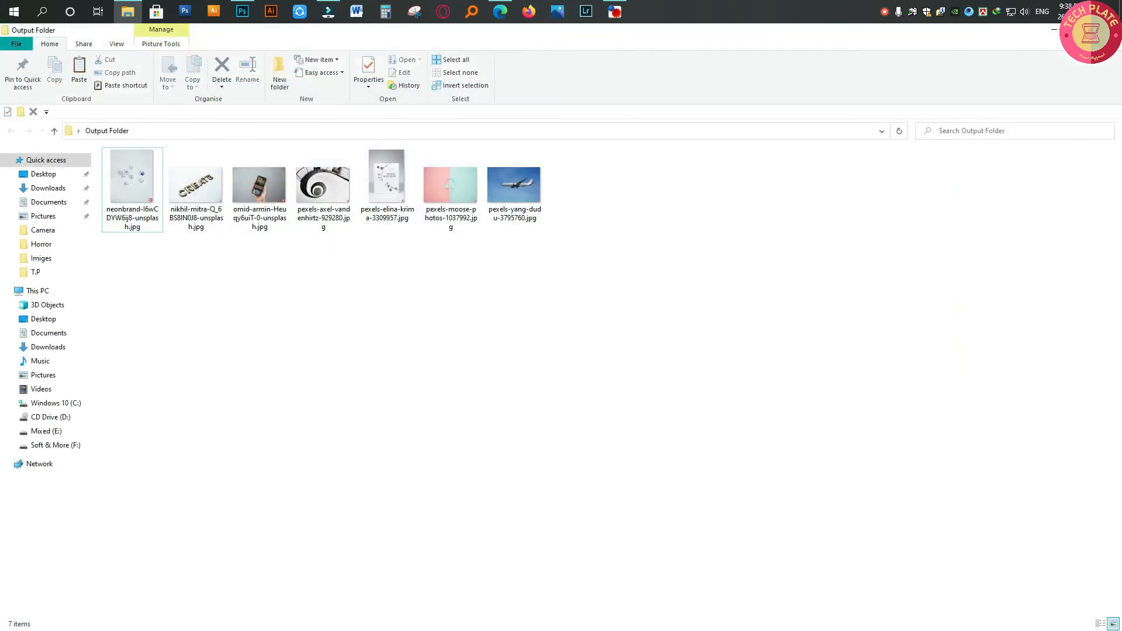
{"action": "left_click", "coordinate": [1108, 30]}
{"action": "right_click", "coordinate": [278, 141]}
{"action": "left_click", "coordinate": [313, 174]}
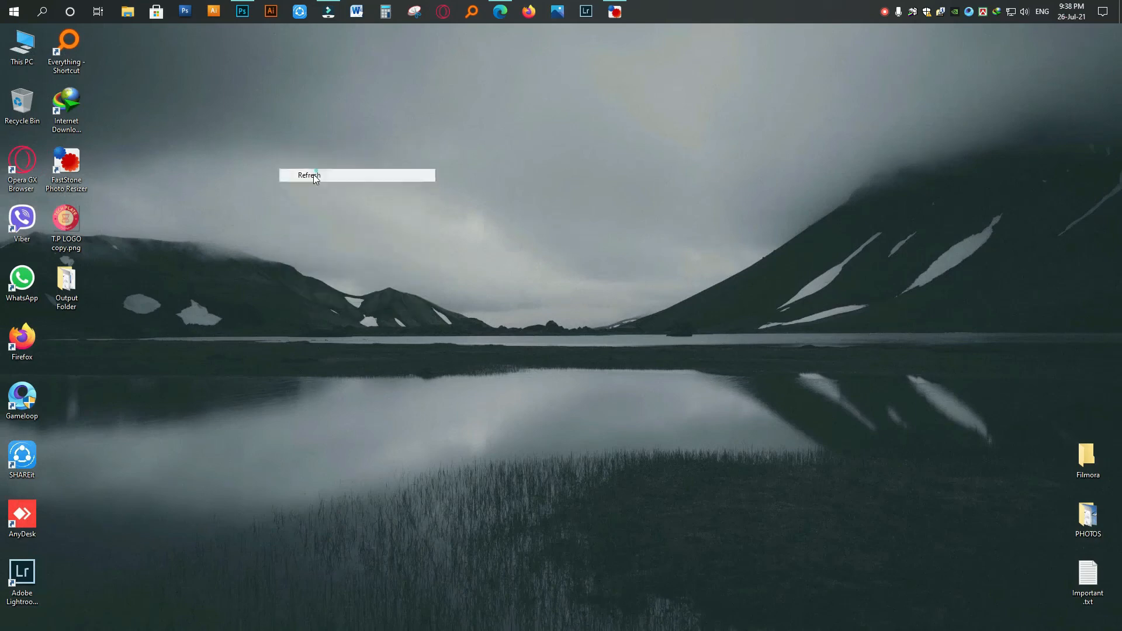